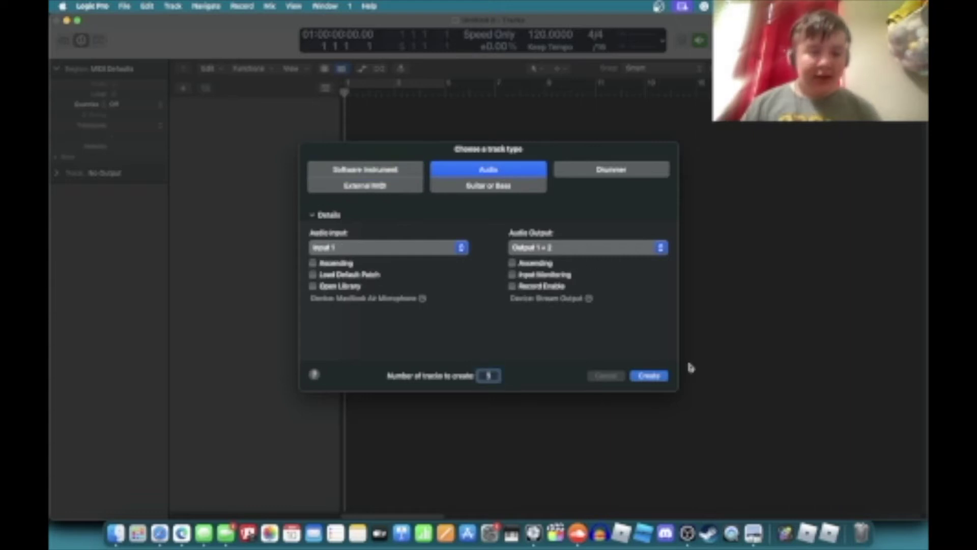
Create an audio track and record a short take on it from bar 1 with Musical Typing open
key(Return)
key(super+k)
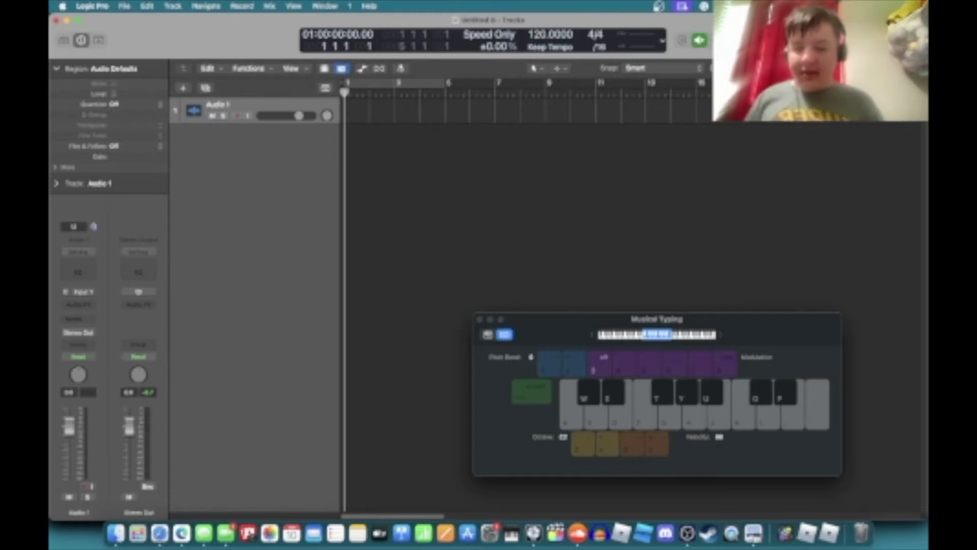
key(r)
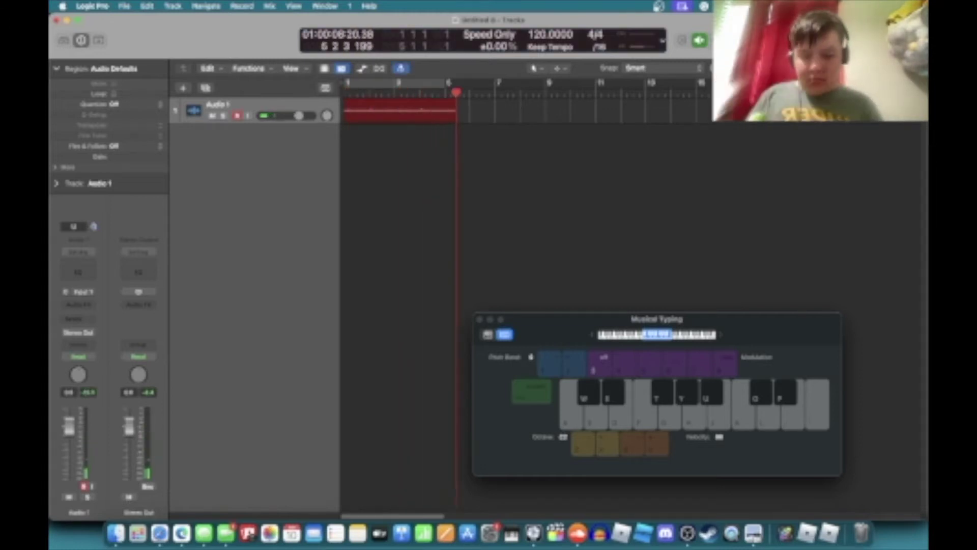
key(space)
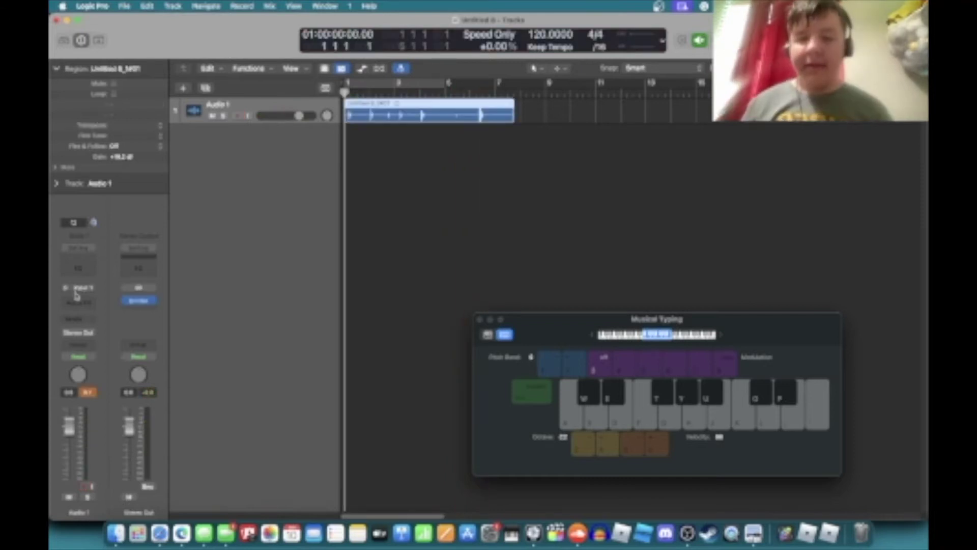
Build the Audio 1 effect chain with OTT, ChromaVerb and Channel EQ
click(78, 303)
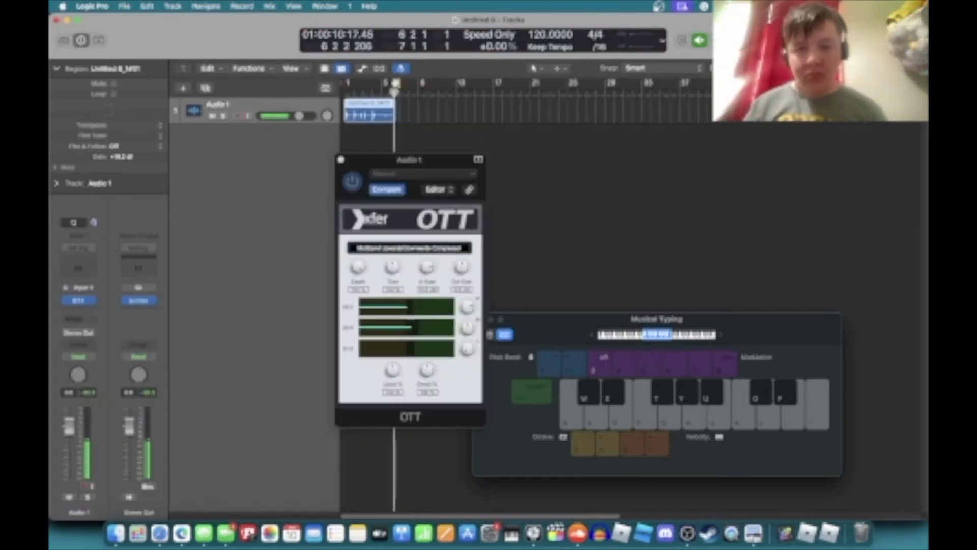
click(78, 306)
mouse_move(96, 367)
click(162, 368)
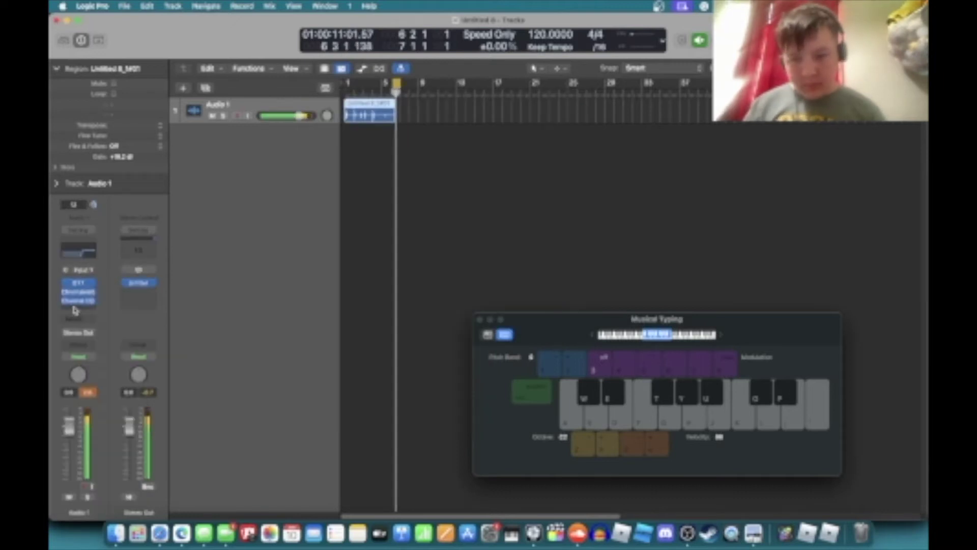
Add a stereo Microphaser to Audio 1 with rate 10.00 Hz, intensity 82% and feedback 75%
click(78, 244)
mouse_move(102, 492)
mouse_move(208, 421)
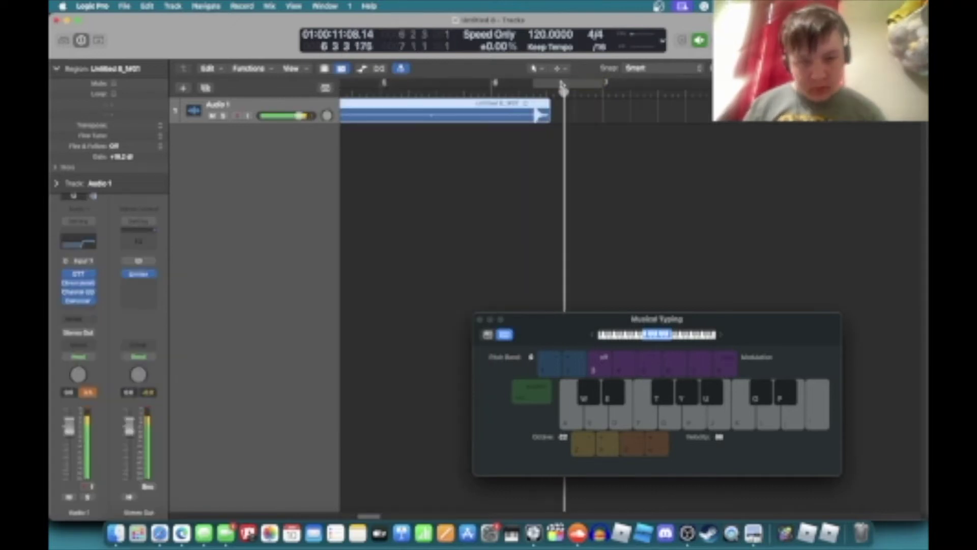
click(229, 431)
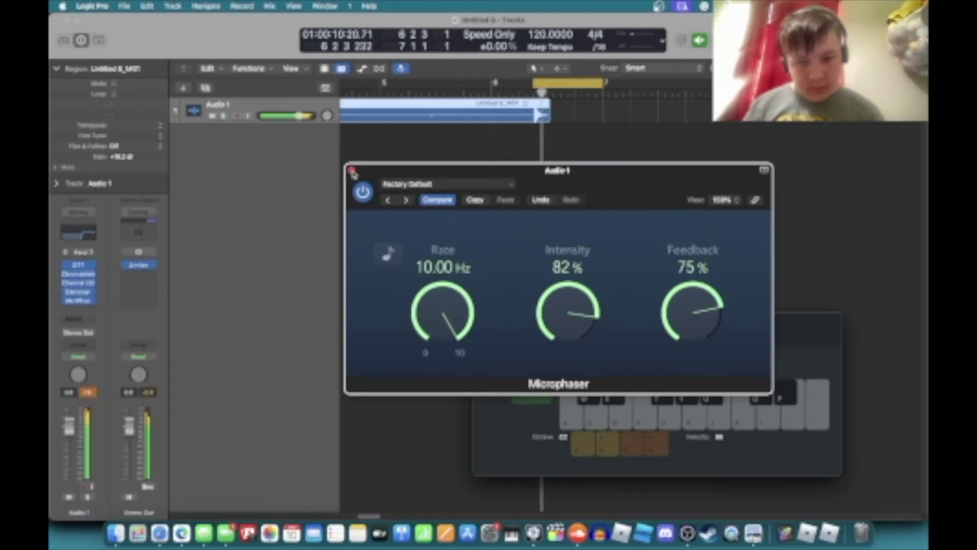
click(352, 171)
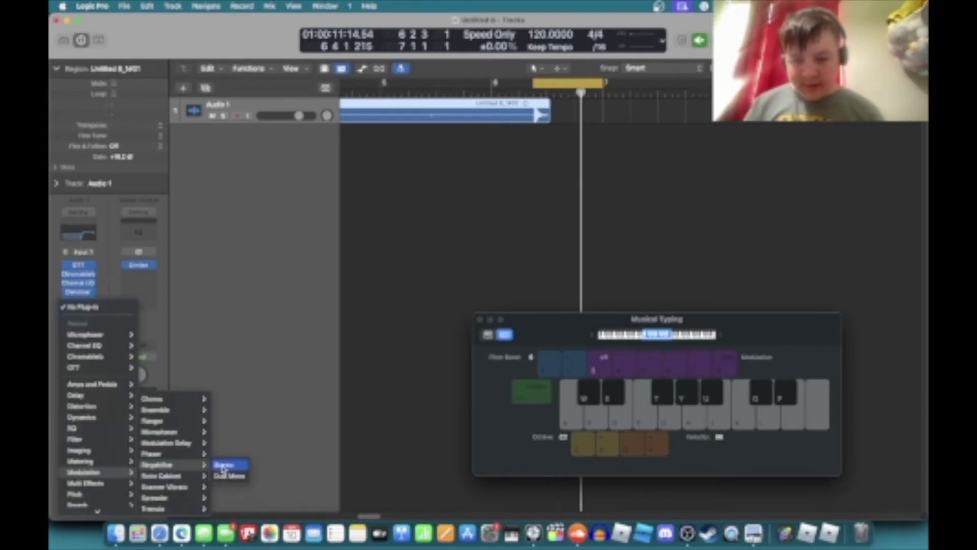
Add a stereo Ringshifter, shown in Editor view, followed by a stereo Flanger to Audio 1
click(224, 466)
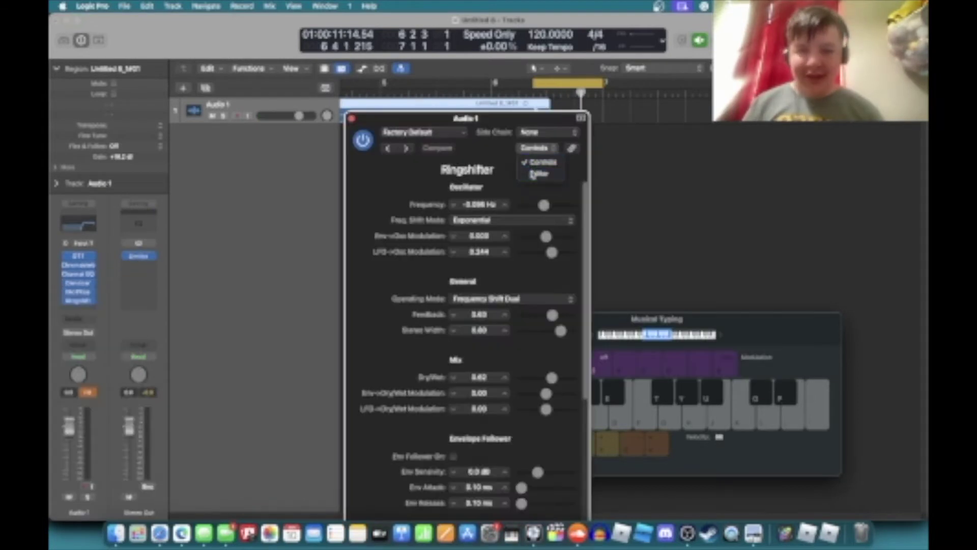
click(537, 173)
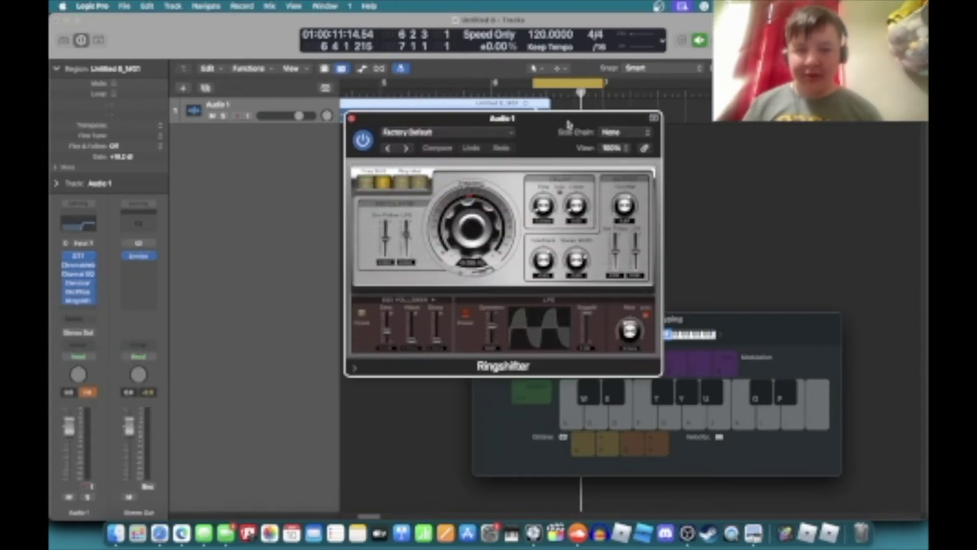
click(79, 309)
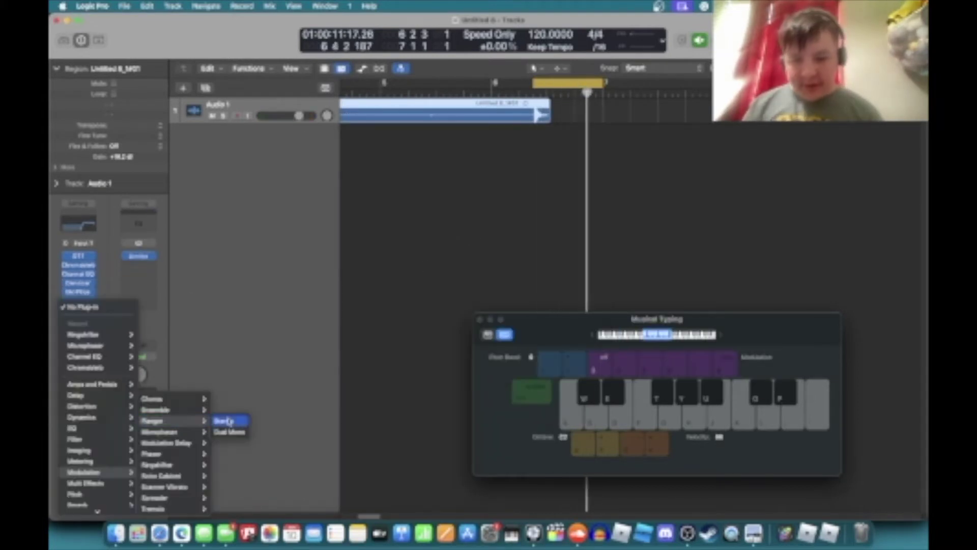
click(229, 421)
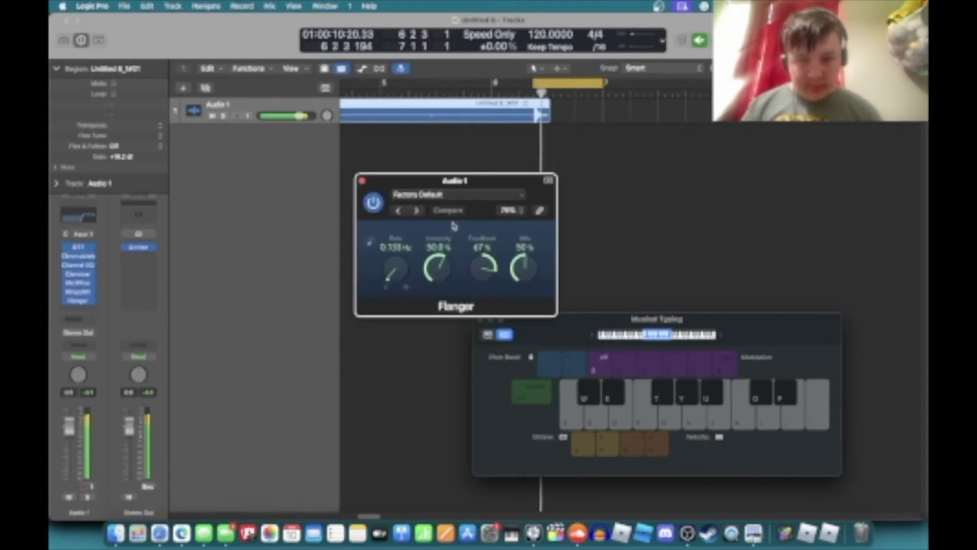
click(361, 181)
Add Exciter and Overdrive to Audio 1's effect chain, setting the Overdrive's drive to 2.25 dB
click(78, 309)
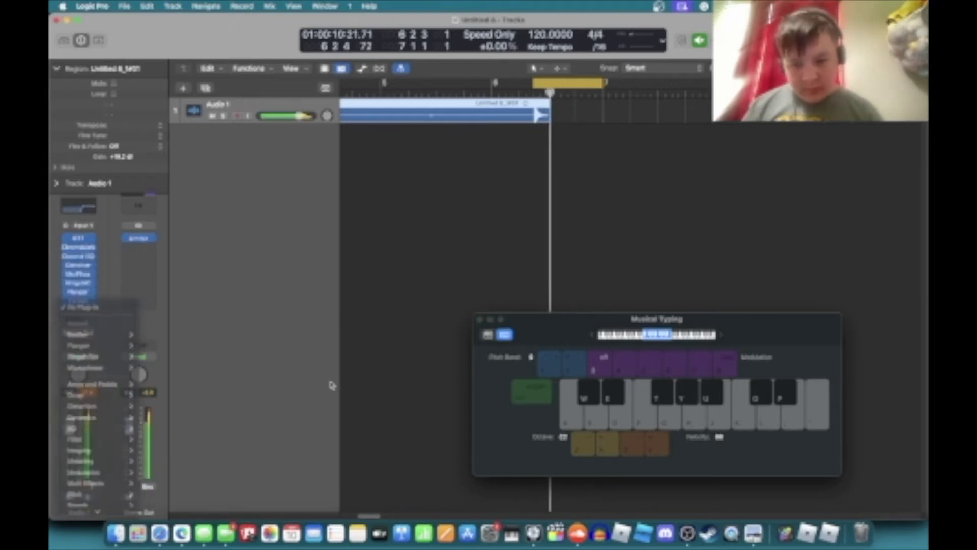
key(space)
click(78, 309)
click(222, 418)
key(space)
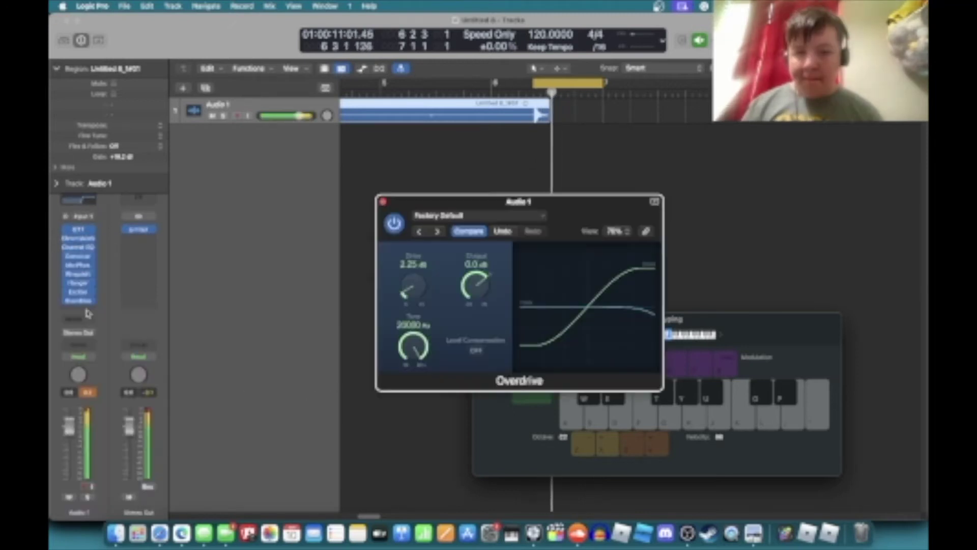
Add a second Channel EQ and a stereo Stereo Spread after the Overdrive on Audio 1
key(space)
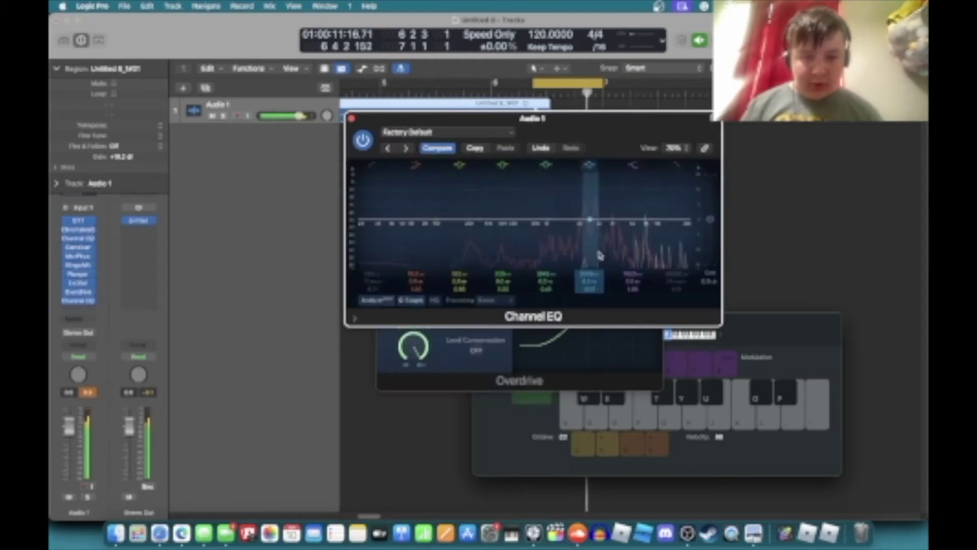
click(351, 120)
click(78, 261)
mouse_move(79, 415)
mouse_move(213, 438)
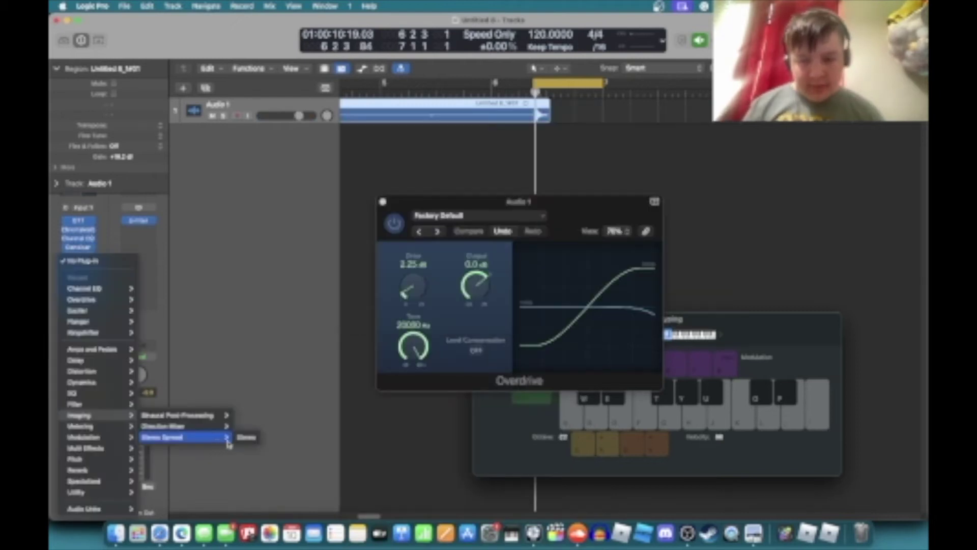
click(246, 437)
Add a Limiter at the end of Audio 1's effect chain and close its window
click(78, 303)
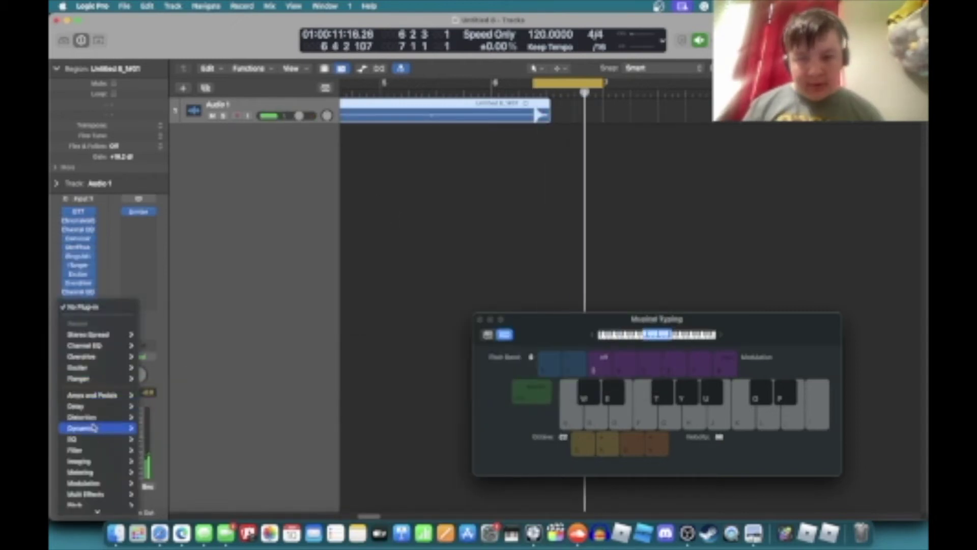
mouse_move(94, 427)
click(165, 481)
click(405, 223)
Turn off the cycle range and play the processed recording from the beginning
key(c)
key(Return)
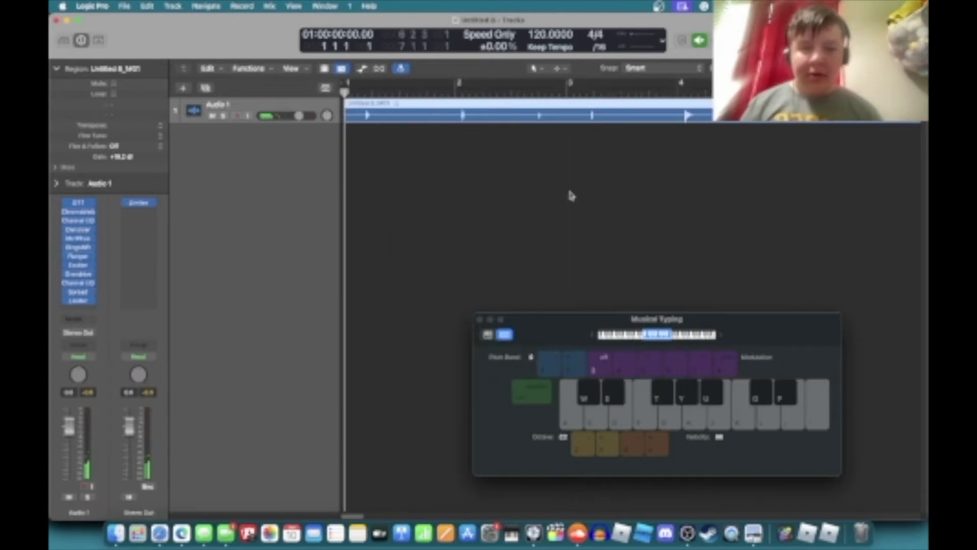
key(space)
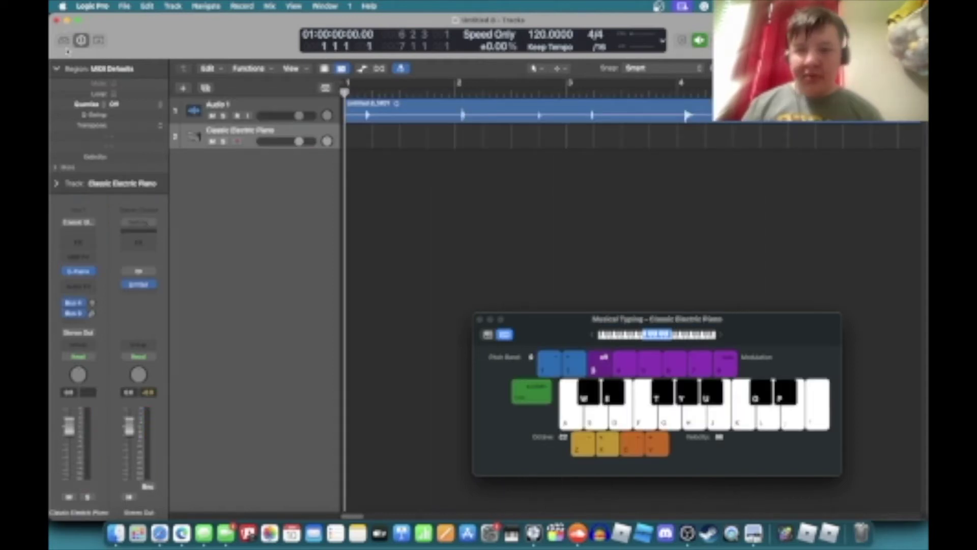
Audition kick sounds from the library's electronic Kit Pieces and load Kick – Midnight Sillage on the Classic Electric Piano track
click(63, 40)
scroll(98, 271, down, 10)
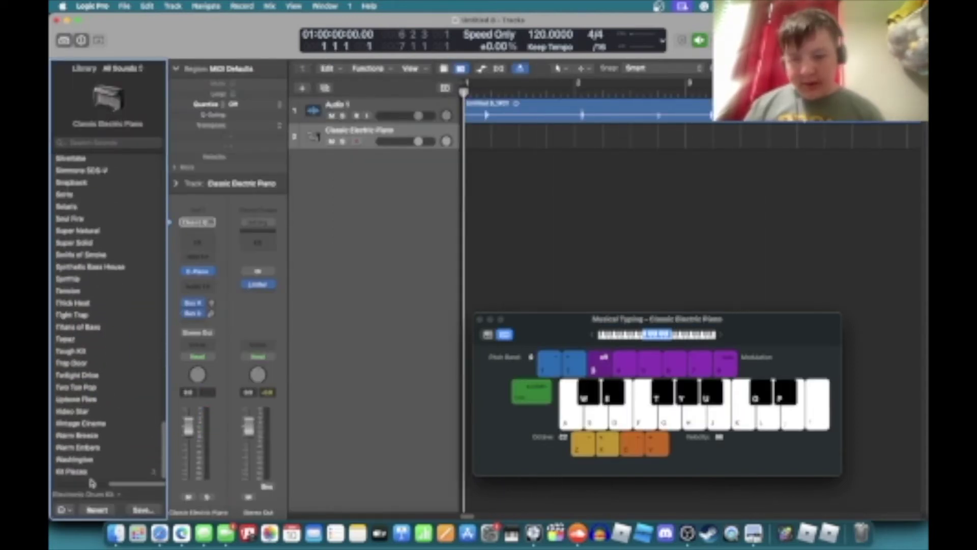
click(75, 476)
click(86, 160)
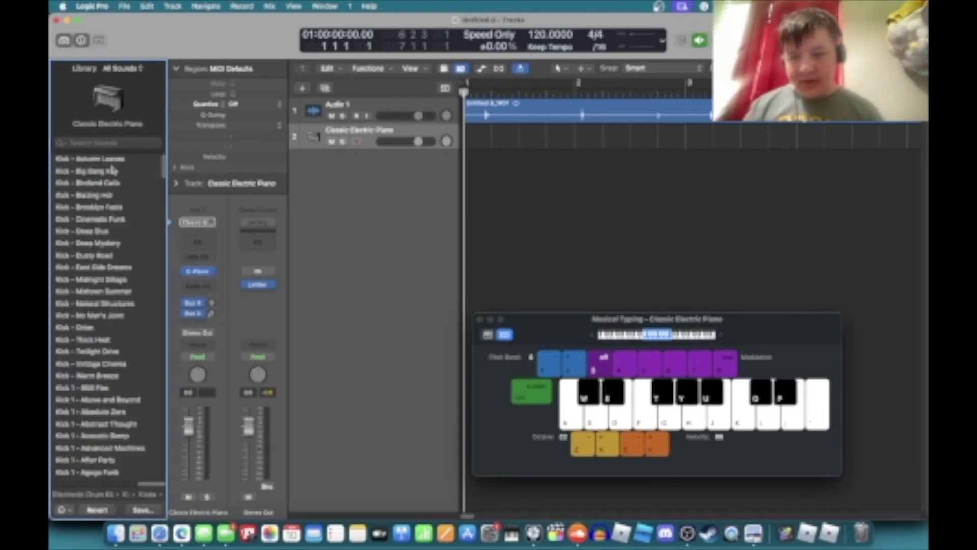
click(108, 268)
key(a)
click(108, 281)
key(a)
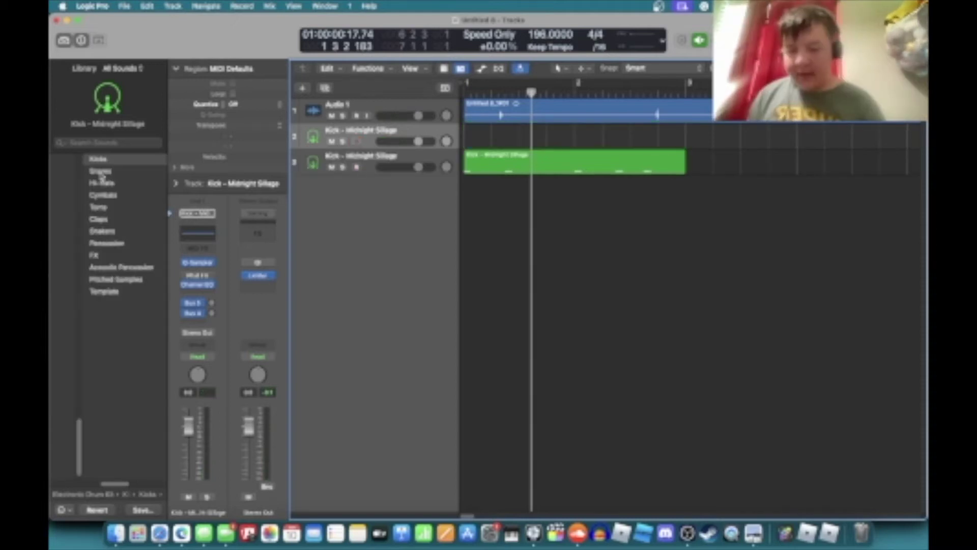
Load the Rim – Future Breaks snare sound on track 2 and shift its upper-mid Channel EQ band slightly lower in frequency
click(101, 172)
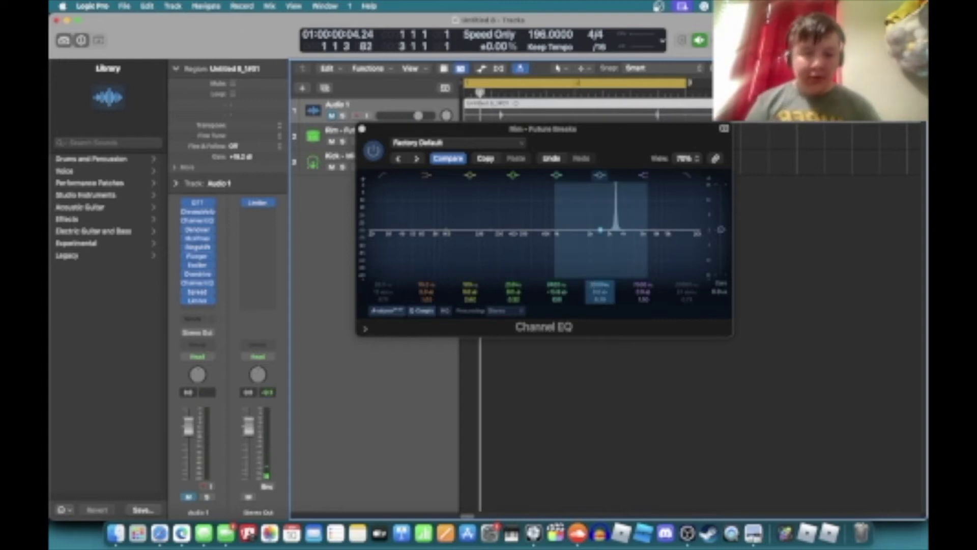
drag(600, 230, 593, 229)
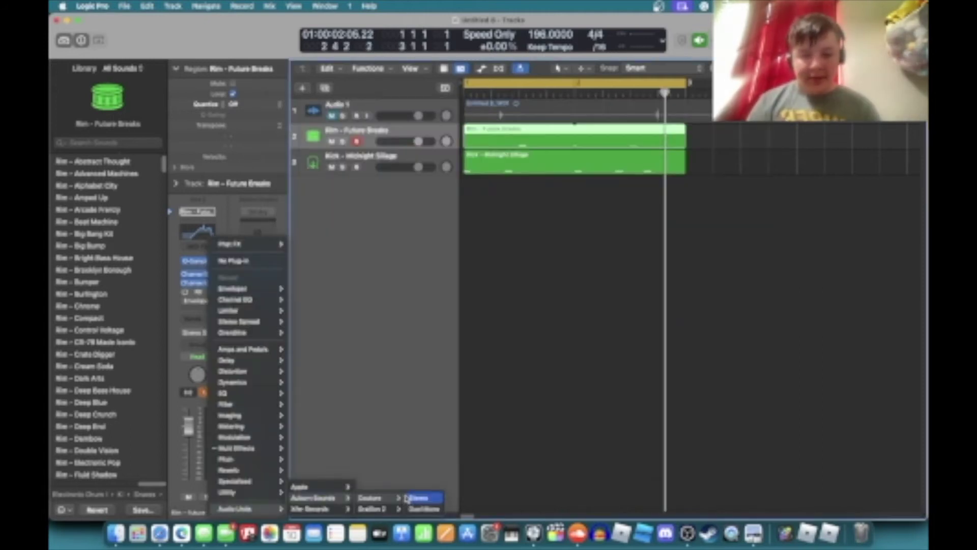
Add stereo Couture and ChromaVerb effects to the Rim – Future Breaks track and raise the reverb's decay
click(418, 498)
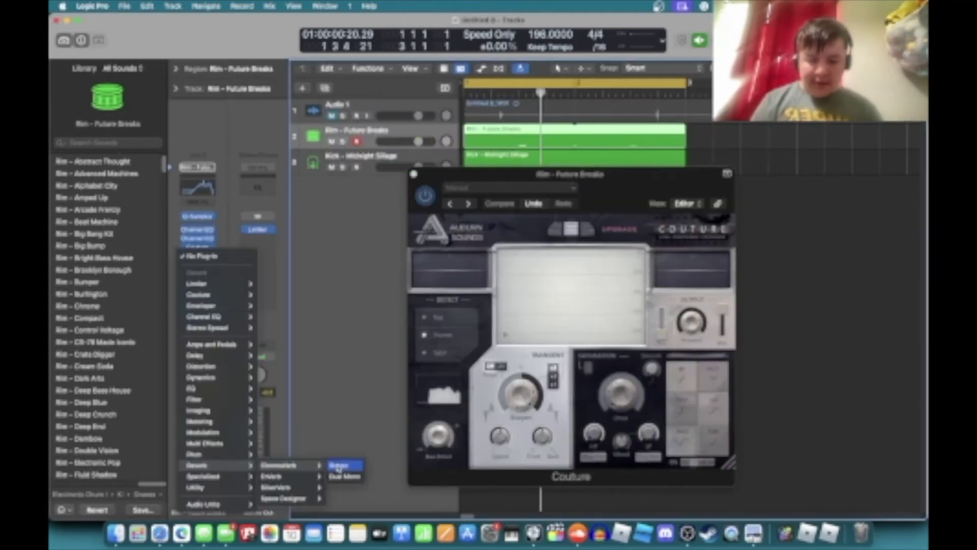
click(338, 465)
drag(609, 178, 592, 140)
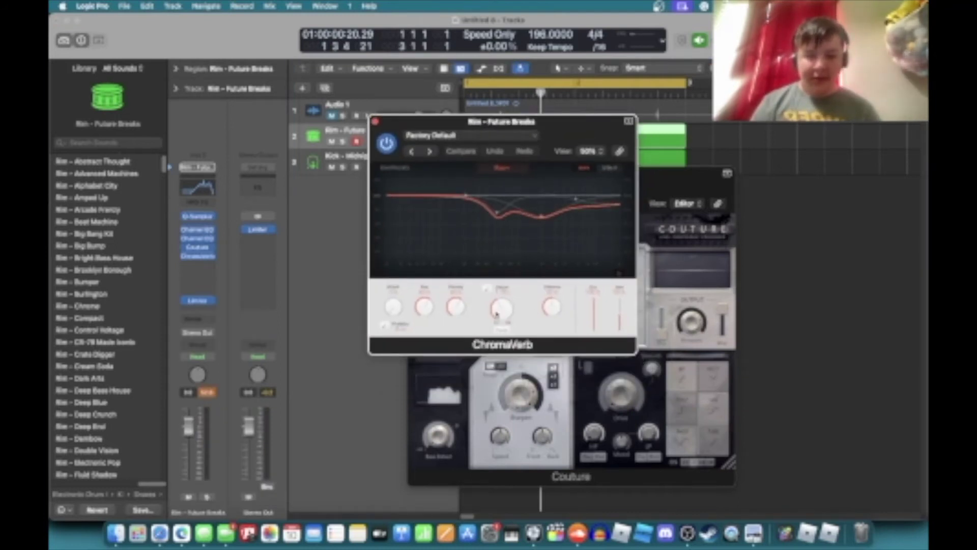
drag(500, 302, 498, 260)
key(space)
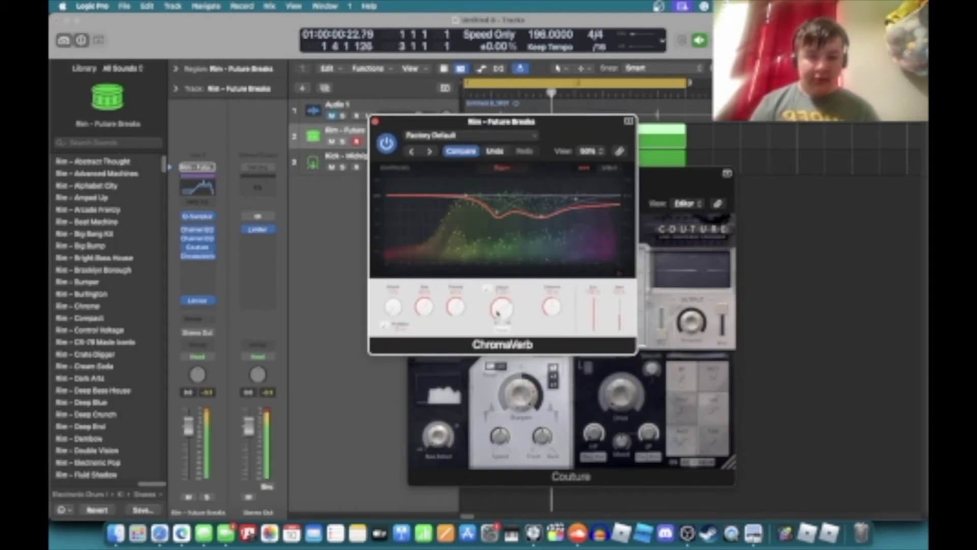
click(197, 264)
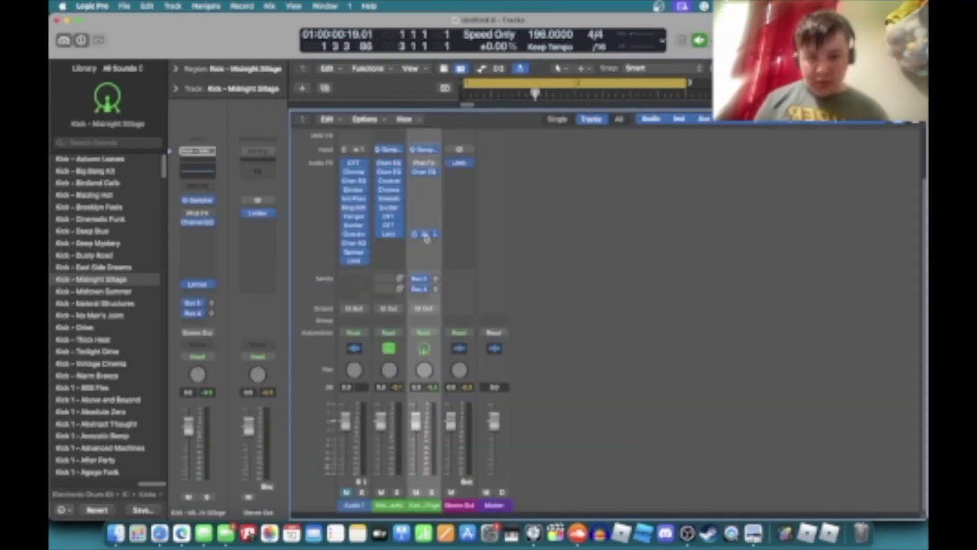
Hide the mixer and add a stereo OTT below the Channel EQ on the Kick – Midnight Sillage track
key(x)
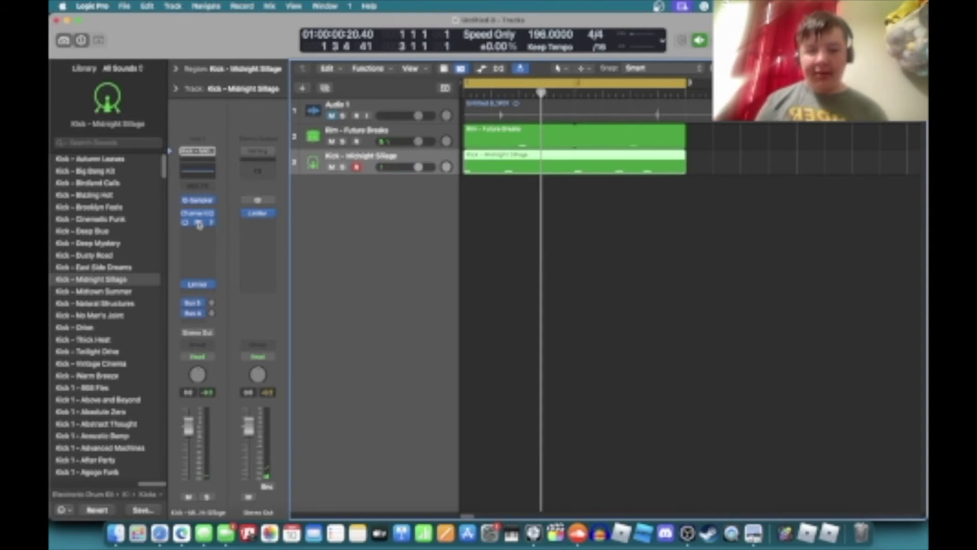
click(199, 223)
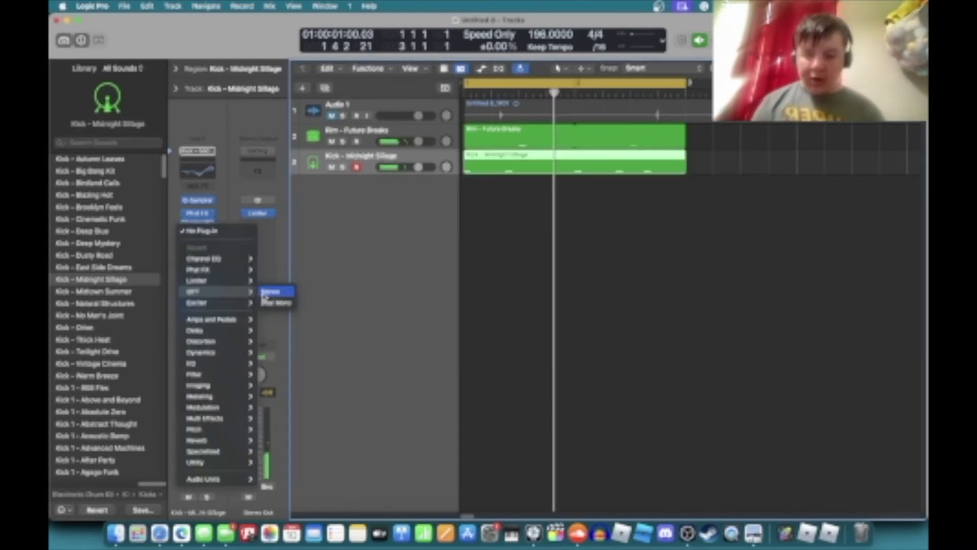
click(271, 292)
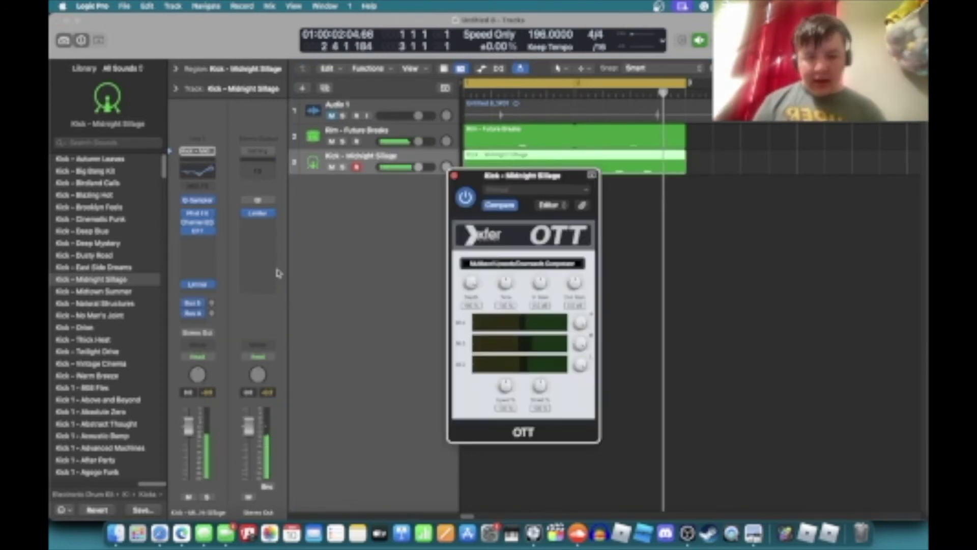
Replace the kick track's OTT with Stereo Spread and move it directly above the Limiter
click(215, 233)
mouse_move(275, 301)
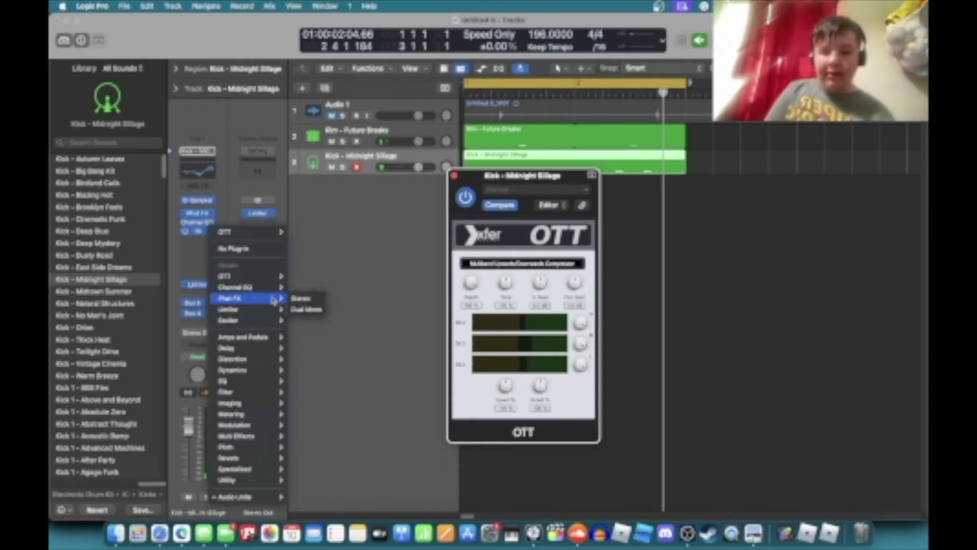
click(274, 301)
drag(198, 233, 199, 273)
Add Exciter and a stereo Flanger below the Channel EQ on the Kick – Midnight Sillage track
click(198, 231)
click(325, 450)
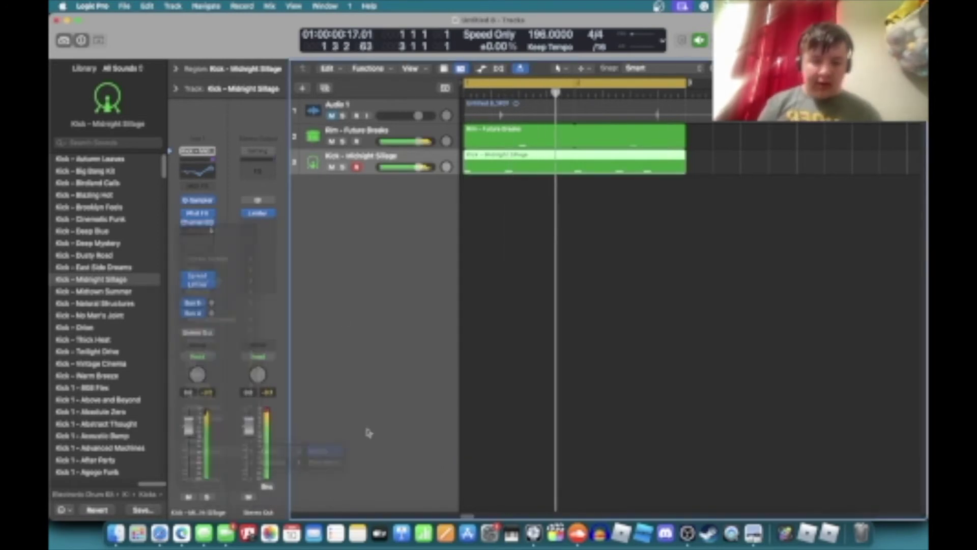
click(198, 240)
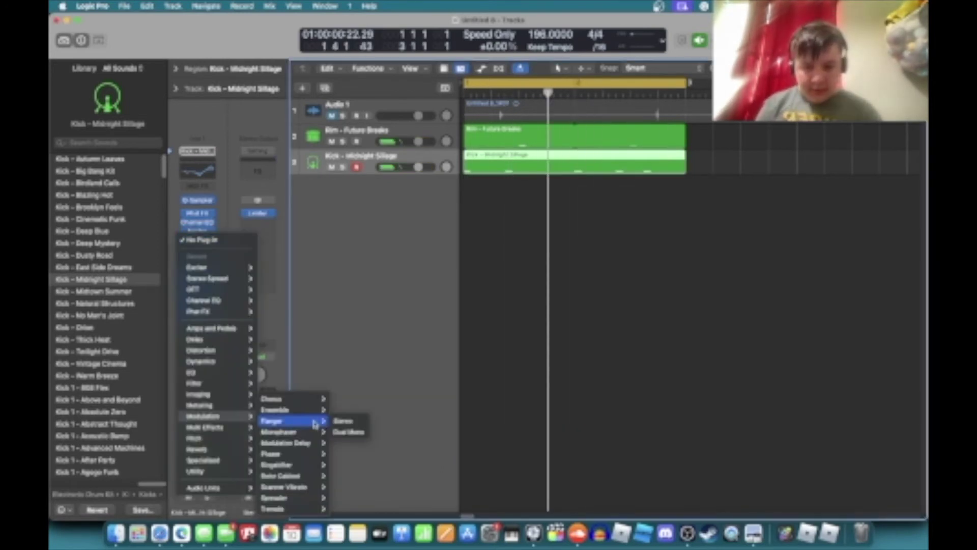
click(343, 421)
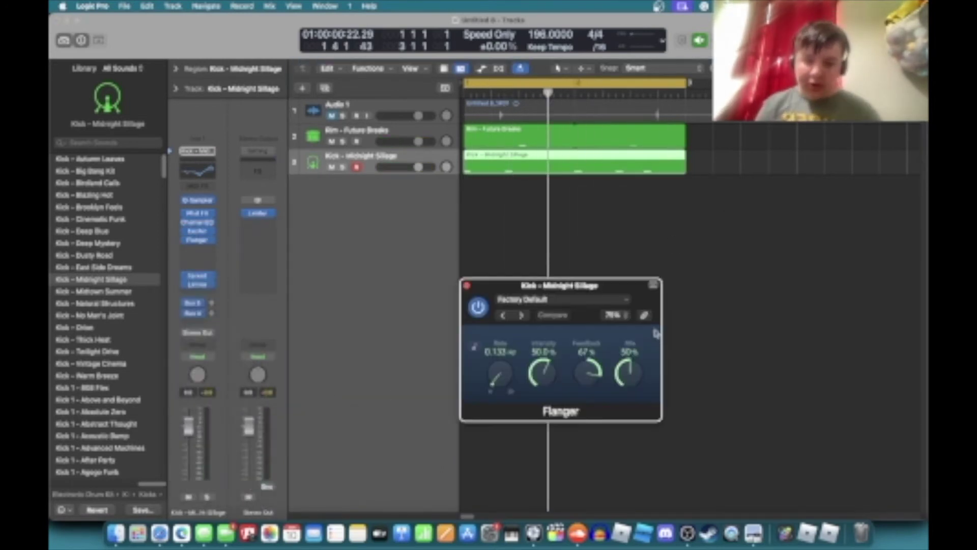
Choose a preset for the kick track's Flanger and add a stereo SubBass below it
click(615, 299)
click(532, 239)
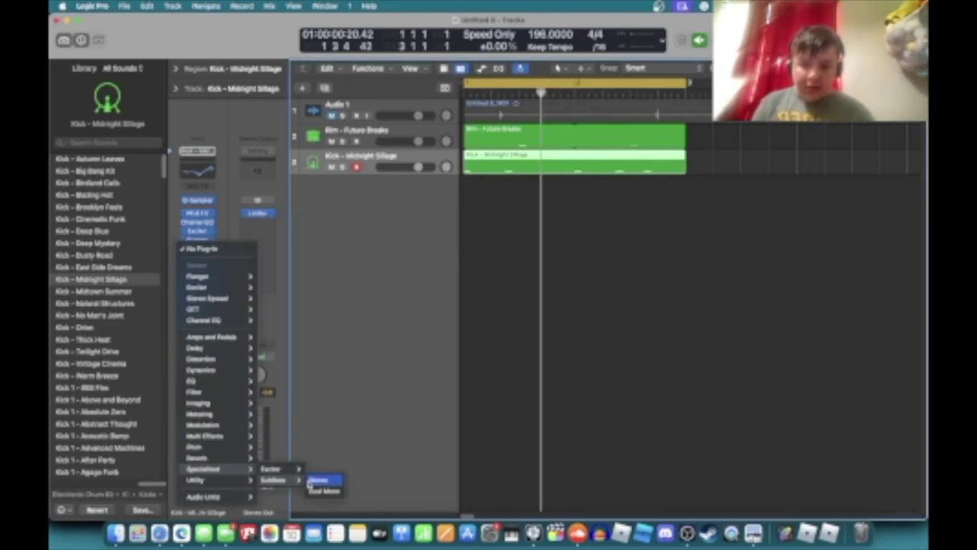
click(318, 480)
Add a Pitch Shifter below SubBass on the Kick – Midnight Sillage track
click(198, 257)
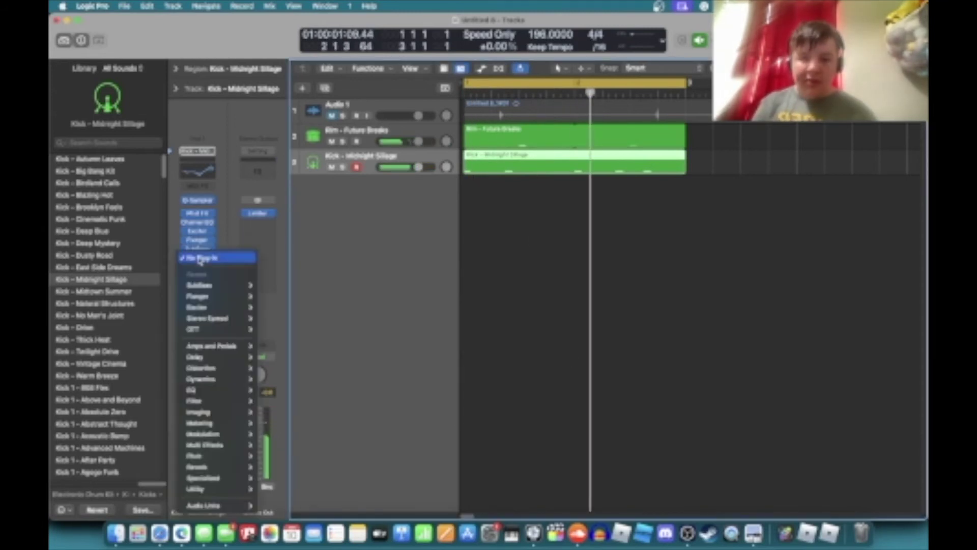
mouse_move(250, 470)
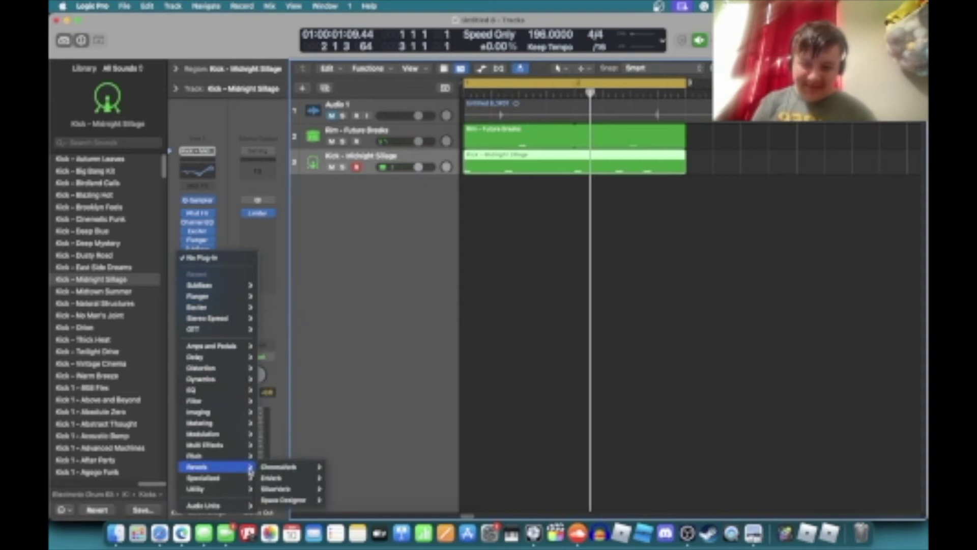
mouse_move(237, 455)
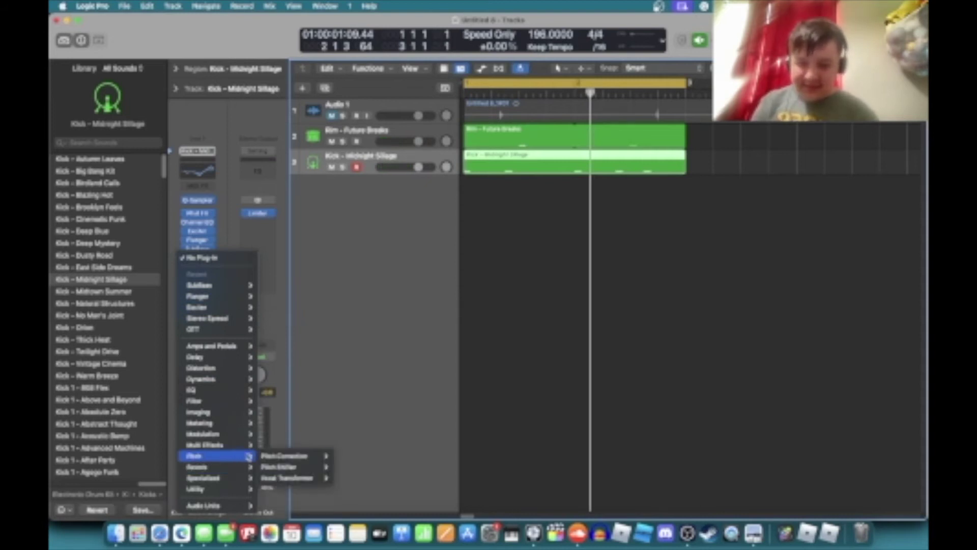
click(279, 466)
click(640, 298)
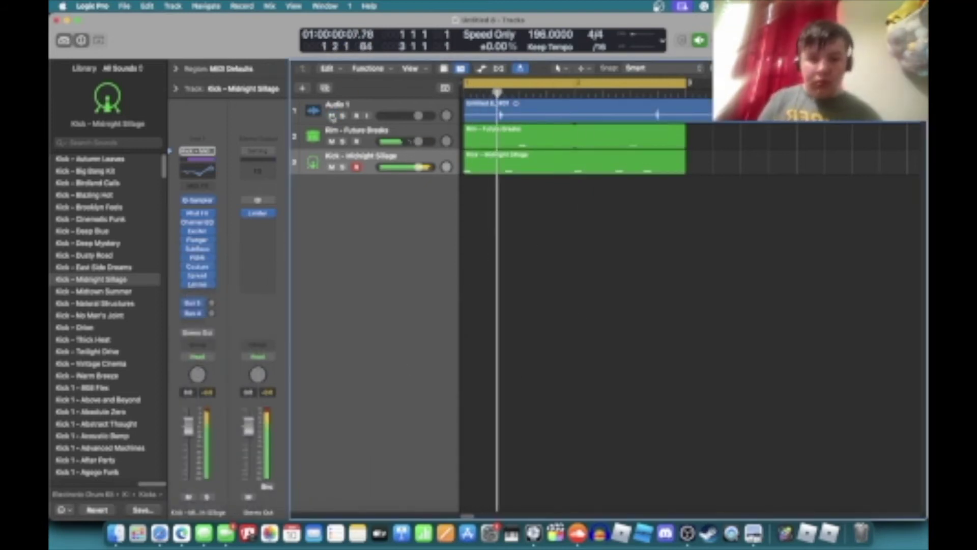
Solo the Audio 1, Rim – Future Breaks and Kick – Midnight Sillage tracks
click(343, 116)
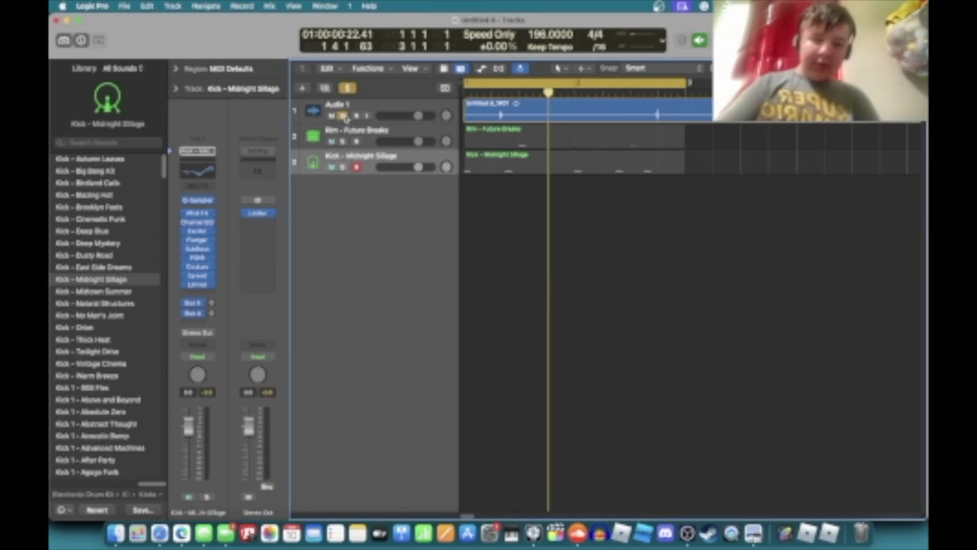
click(343, 141)
click(343, 166)
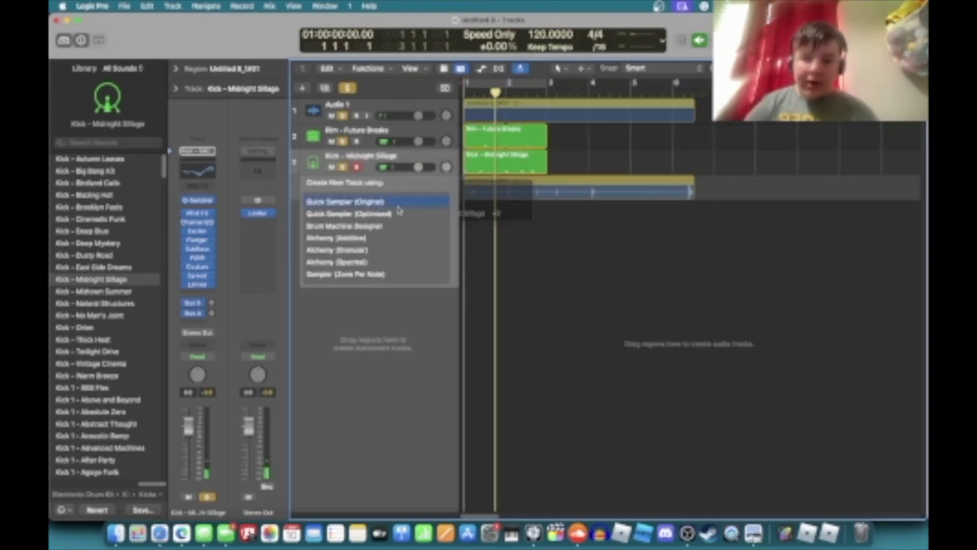
Create a Quick Sampler (Optimized) track from the Audio 1 region, set it to Slice mode and lower the transient sensitivity
drag(379, 203, 384, 215)
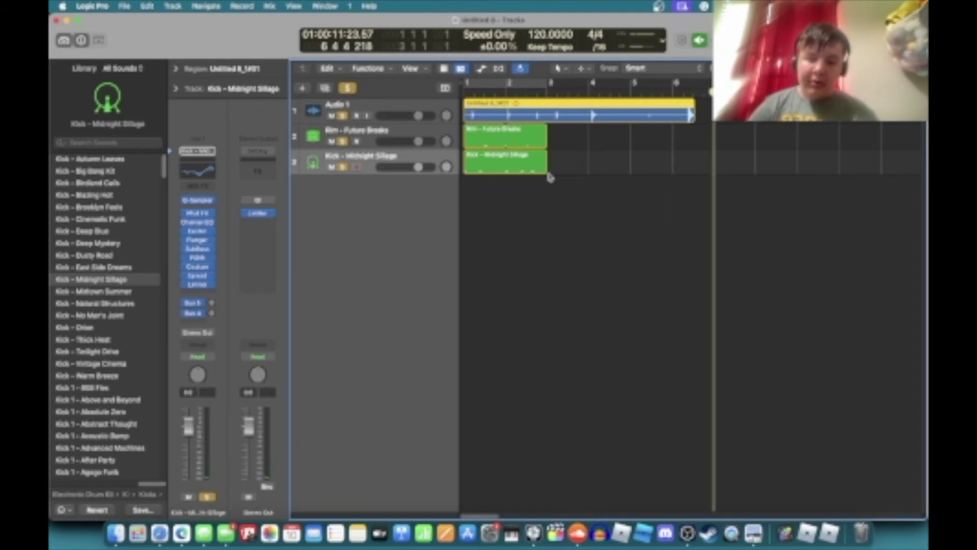
click(513, 221)
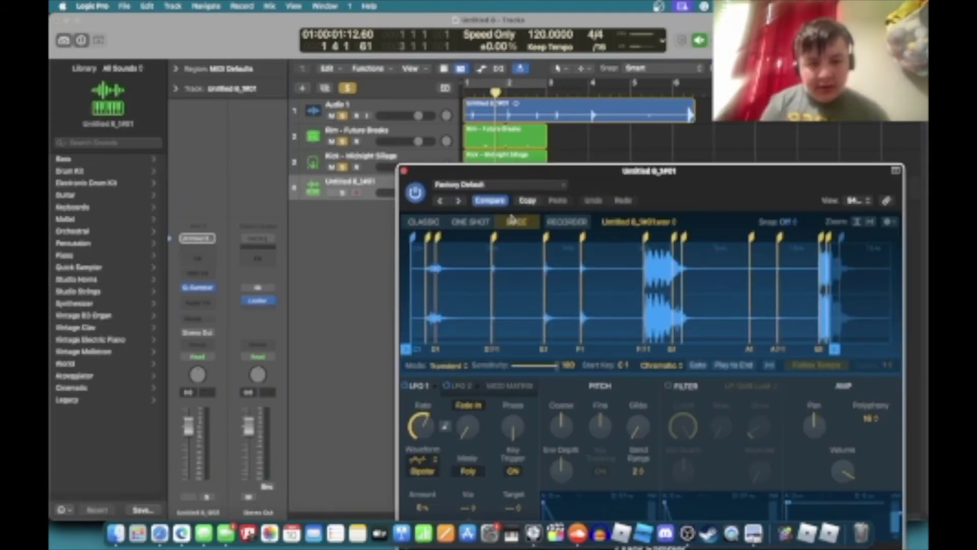
drag(556, 365, 541, 369)
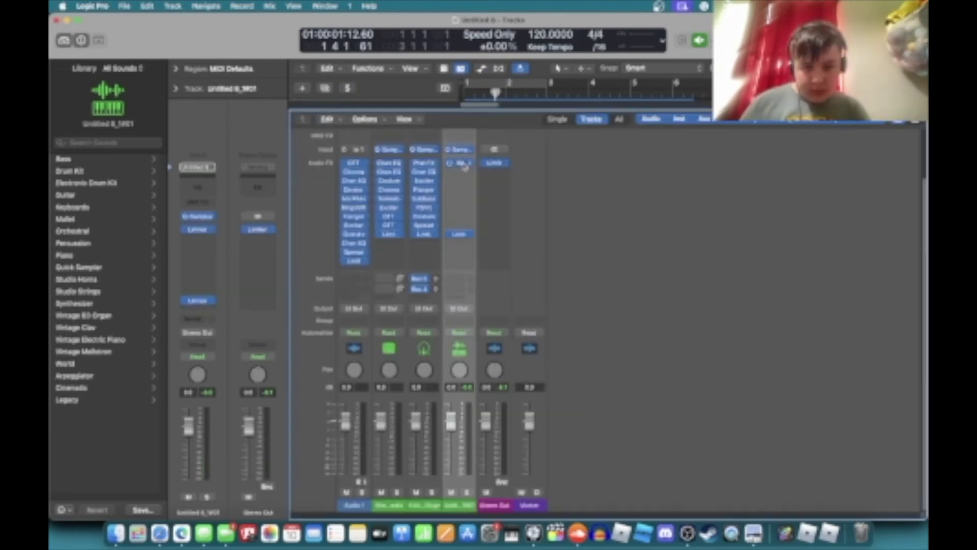
Move the upper Limiter on the Untitled 8_1#01 track directly above the lower one and adjust the Audio 1 region at the cut
drag(464, 229, 464, 230)
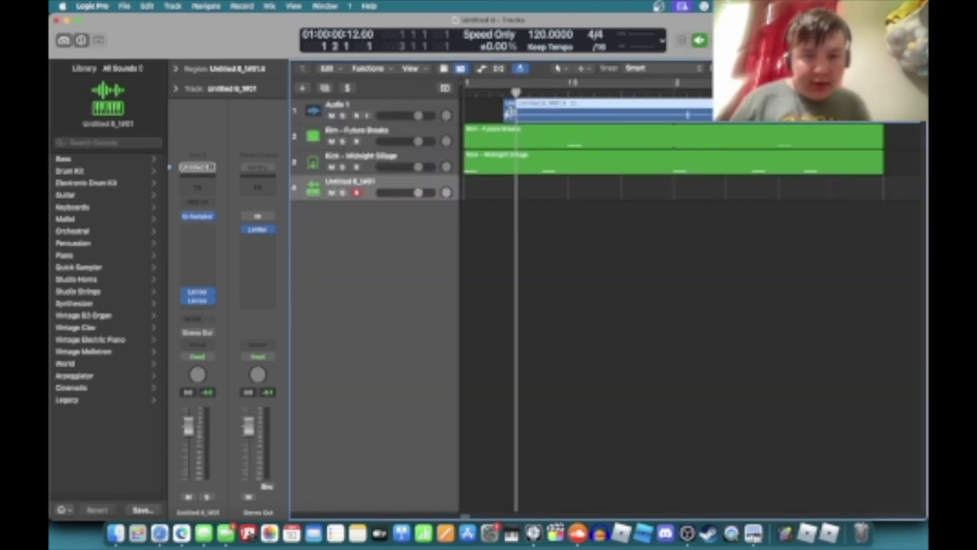
drag(509, 113, 516, 113)
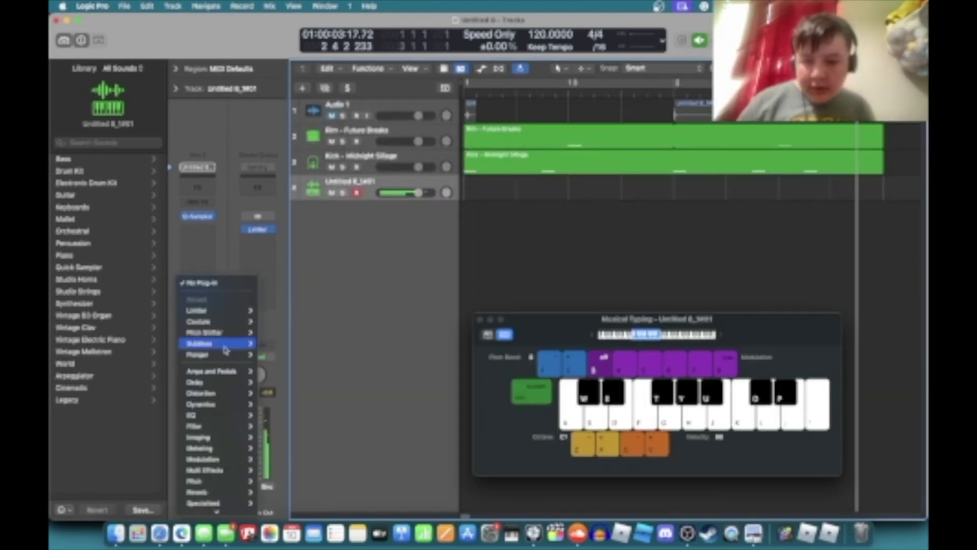
Add Stereo Spread above the Limiters on the Untitled 8_1#01 track and audition the slices with Musical Typing
mouse_move(213, 437)
mouse_move(305, 459)
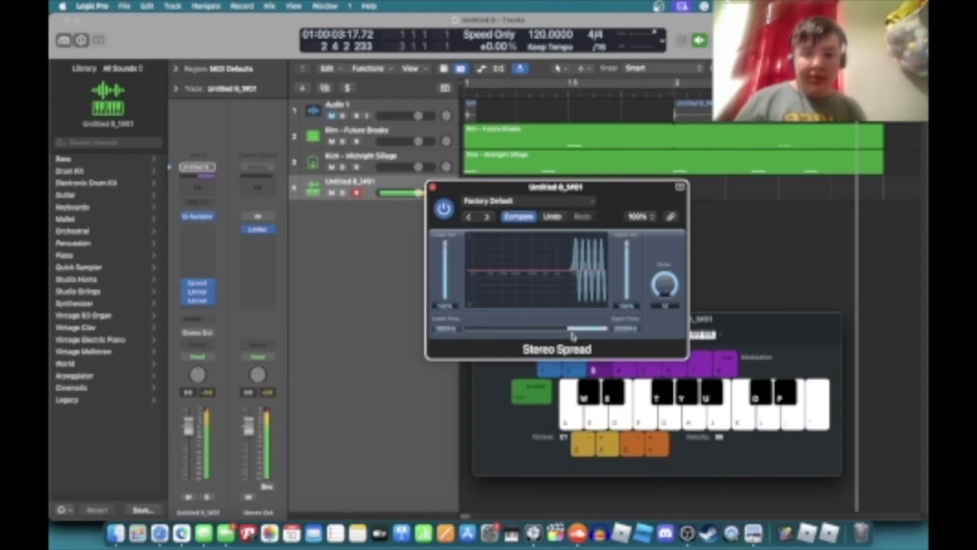
key(h)
key(h)
key(u)
key(u)
key(u)
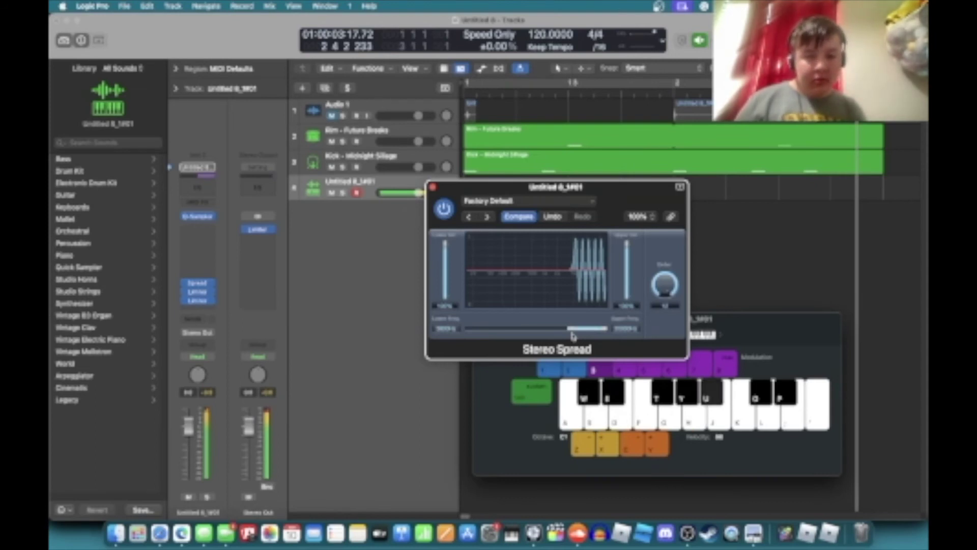
key(u)
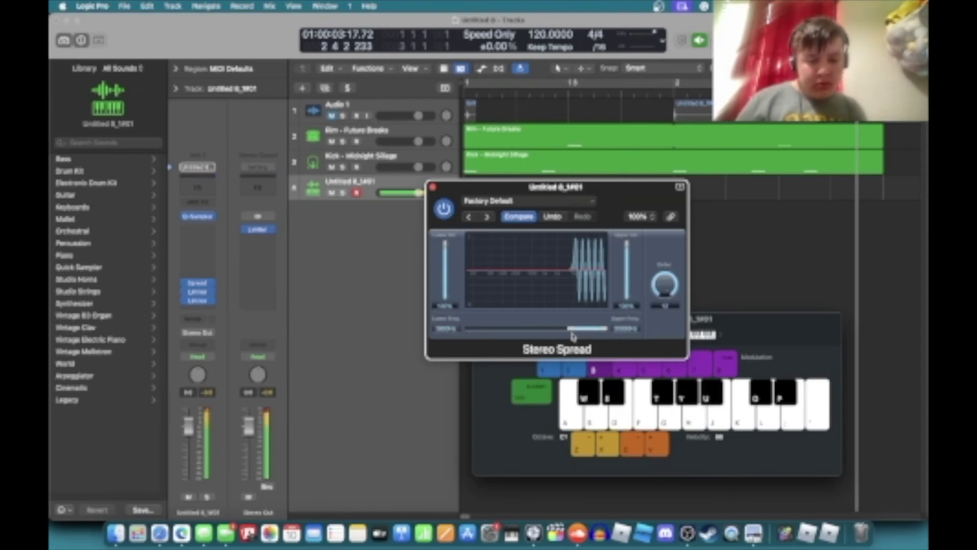
key(y)
key(u)
key(g)
key(d)
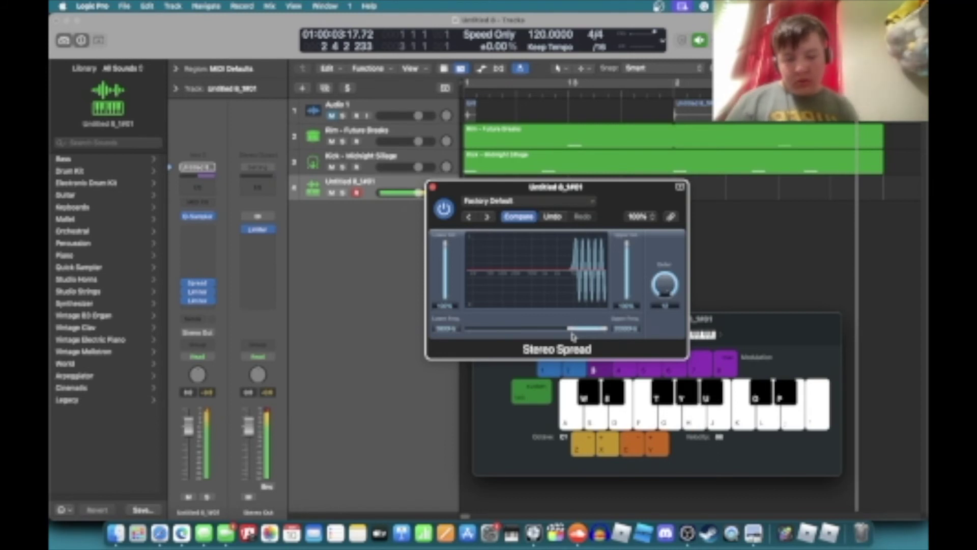
key(w)
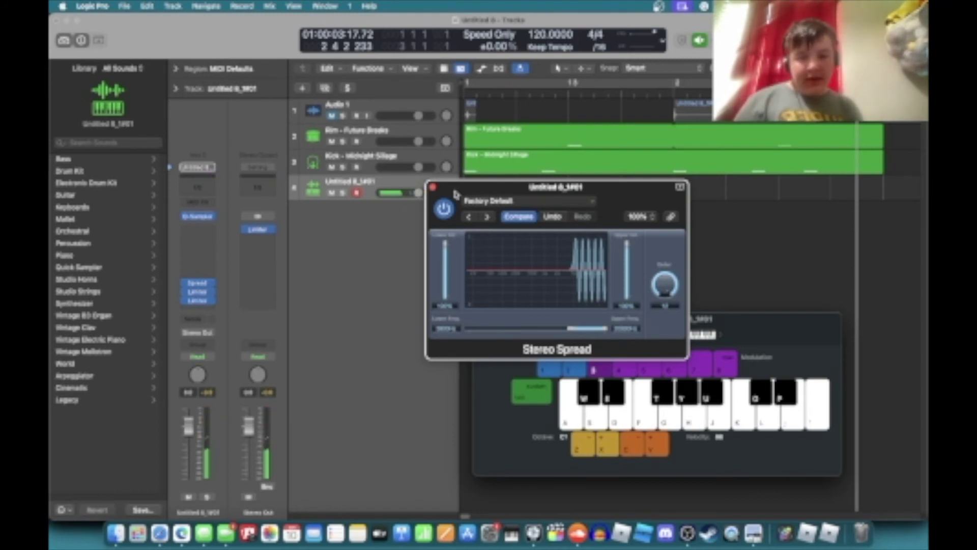
click(432, 187)
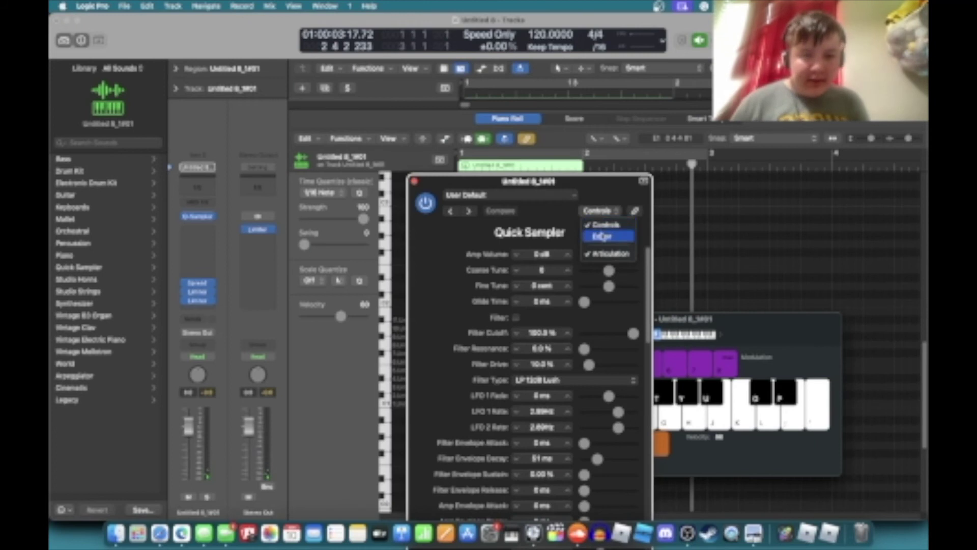
In Quick Sampler's Editor view, move the E1 slice marker to 3.504 s and the F1 slice marker to 4.453 s
click(602, 236)
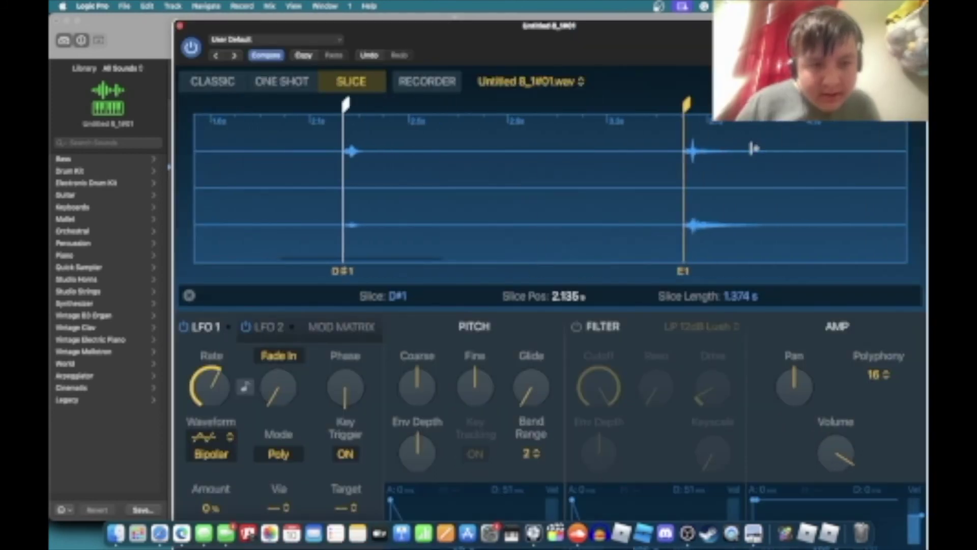
click(685, 105)
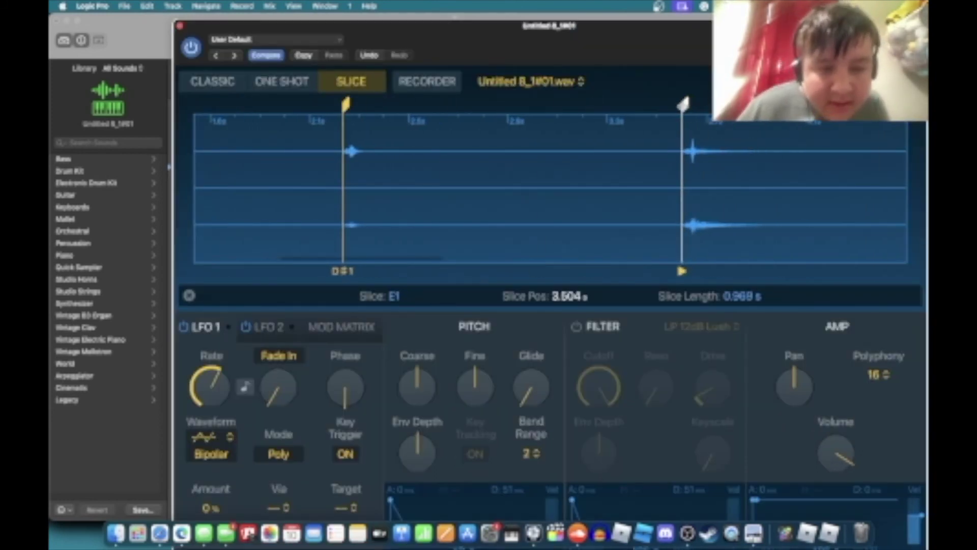
scroll(743, 179, right, 2)
scroll(743, 179, right, 3)
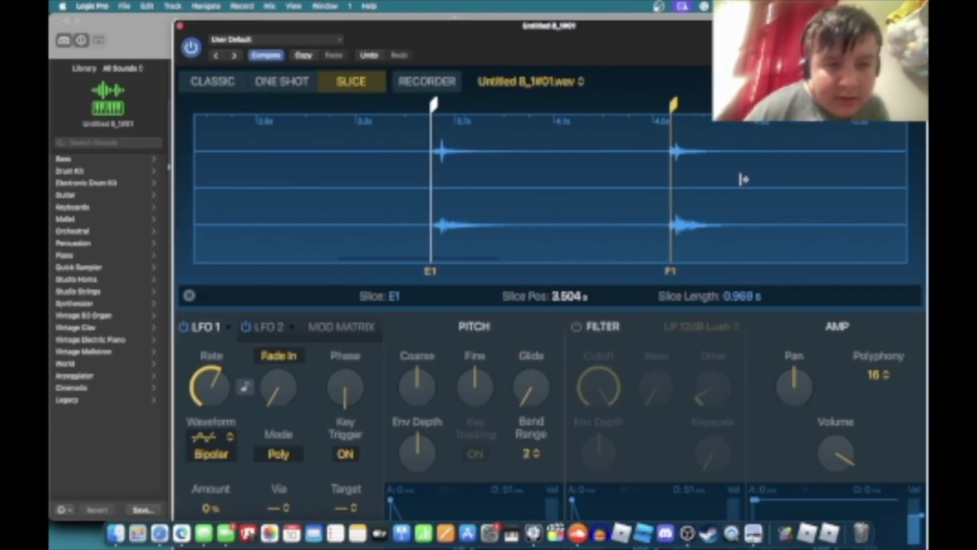
click(672, 105)
key(d)
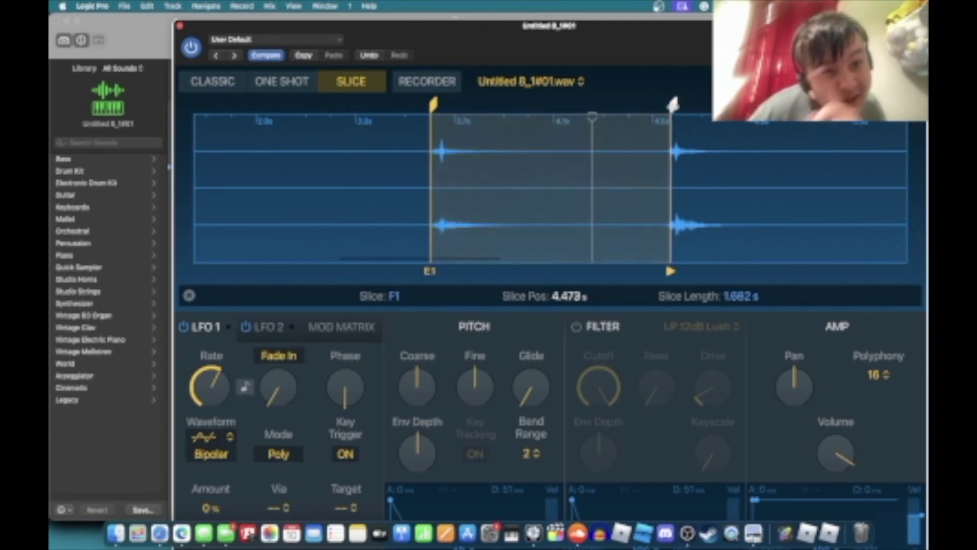
drag(673, 105, 667, 105)
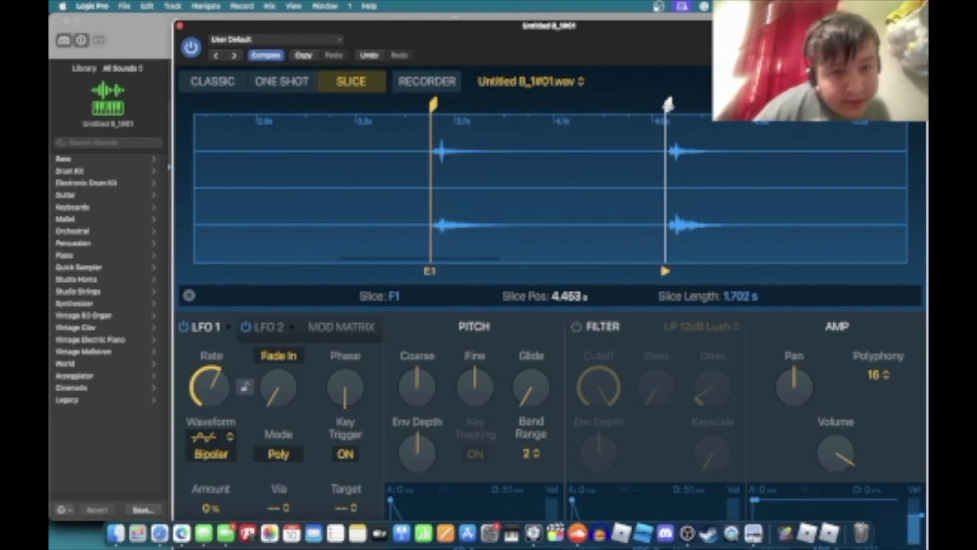
Raise the transient slicing sensitivity in Quick Sampler
scroll(527, 266, down, 6)
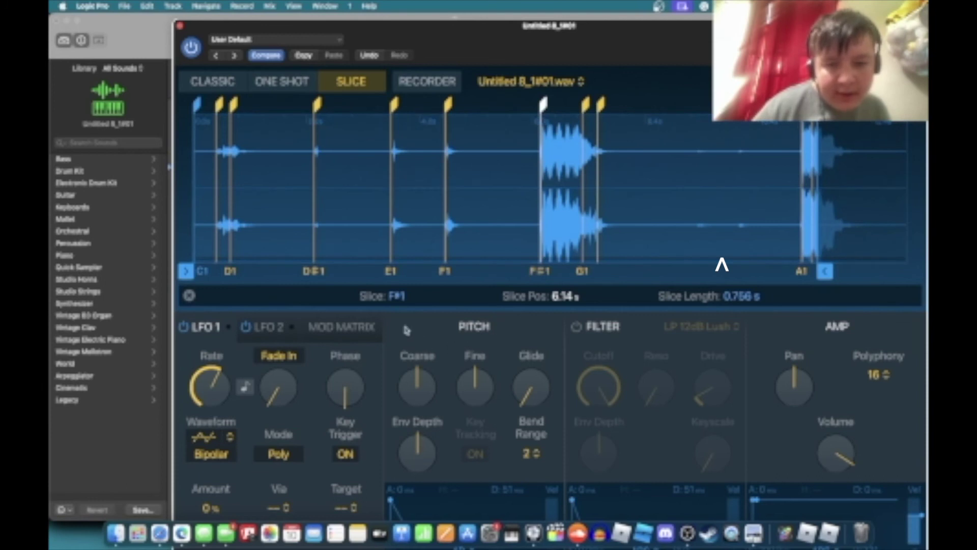
click(280, 288)
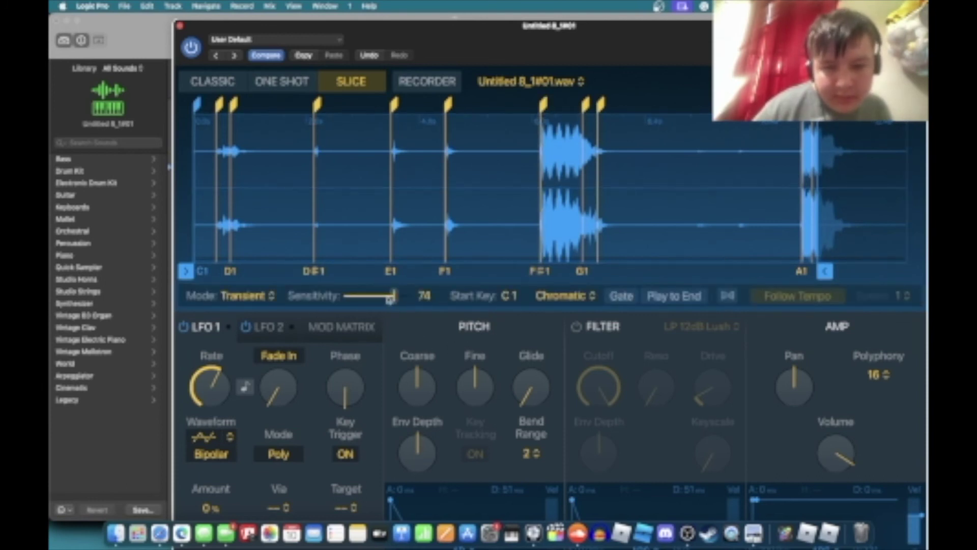
drag(392, 297, 404, 297)
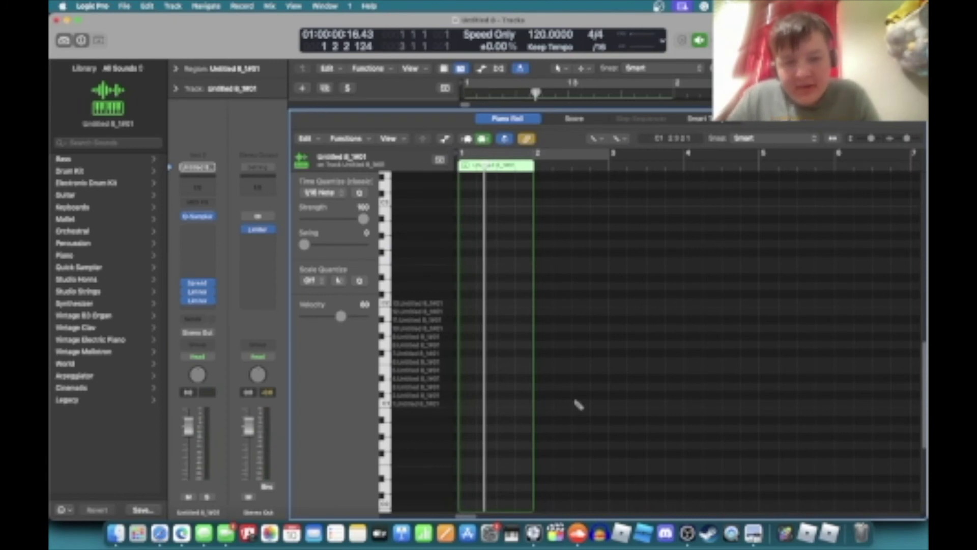
alt+scroll(578, 405, up, 5)
alt+scroll(579, 405, down, 5)
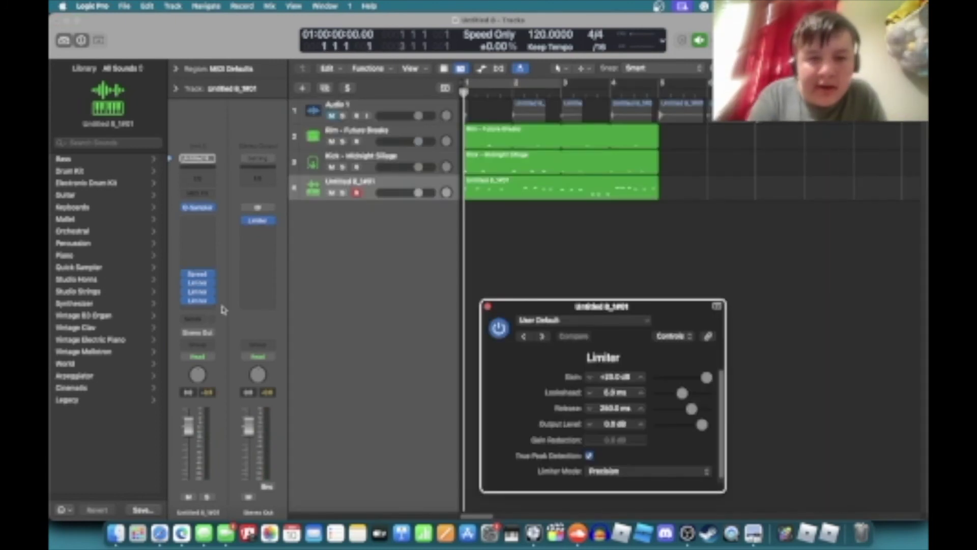
Add Pedalboard and Couture to the Untitled 8_1#01 track and close the Couture window
click(216, 311)
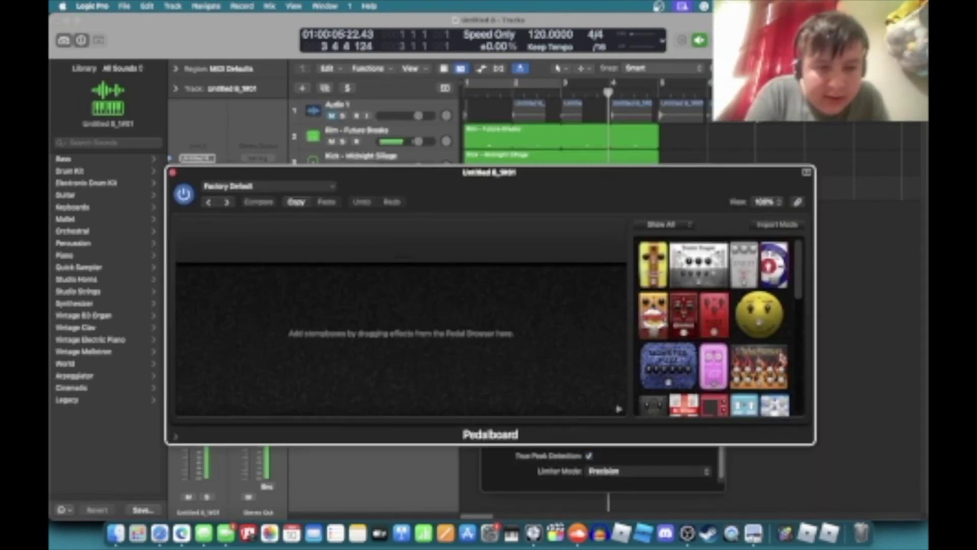
key(Return)
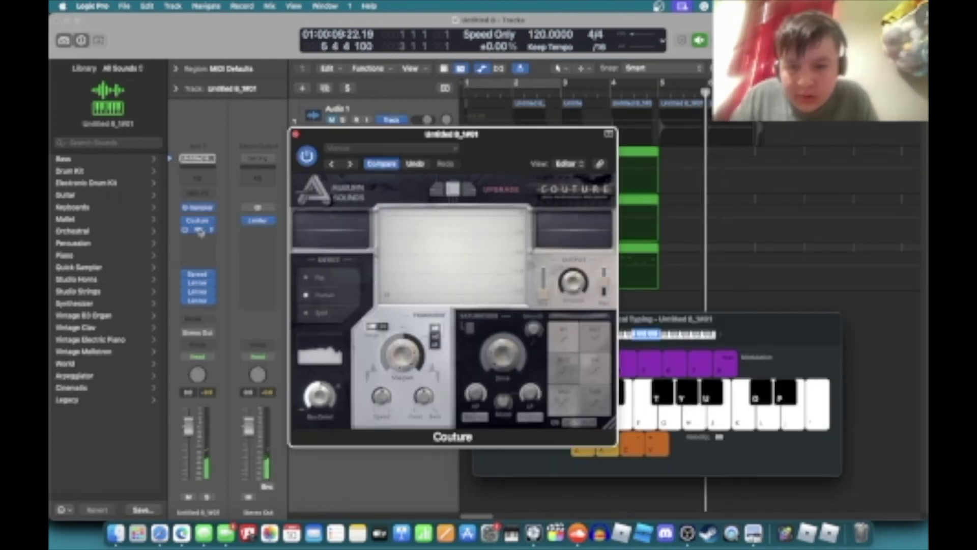
drag(201, 233, 197, 231)
click(295, 134)
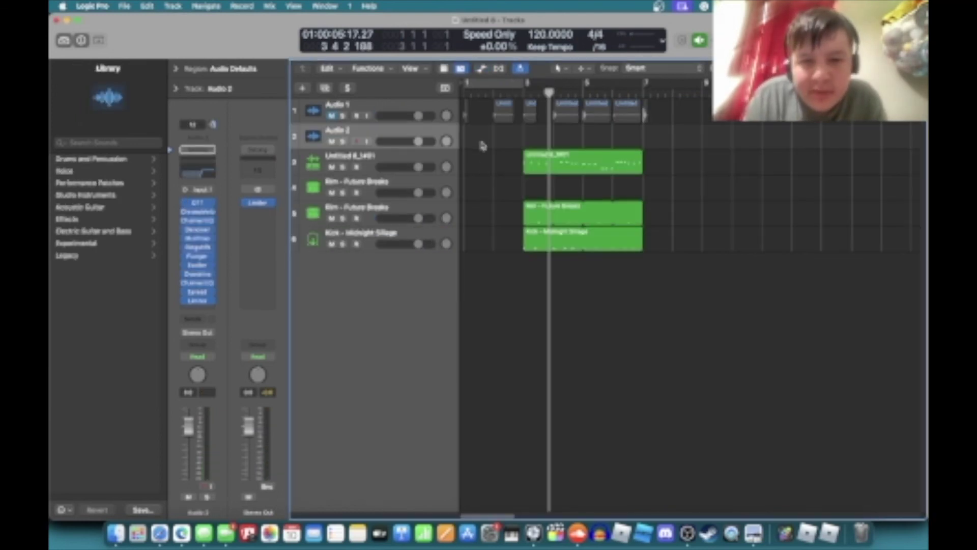
Add the (YTP) audio file at the start of the Audio 2 track and solo that track
right_click(482, 147)
click(499, 146)
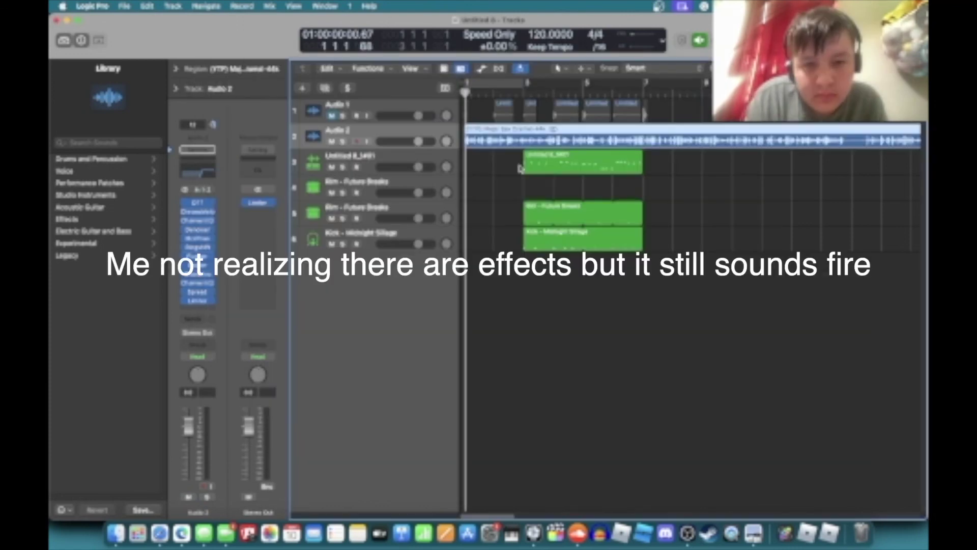
alt+scroll(520, 168, up, 4)
alt+scroll(520, 169, down, 2)
click(342, 141)
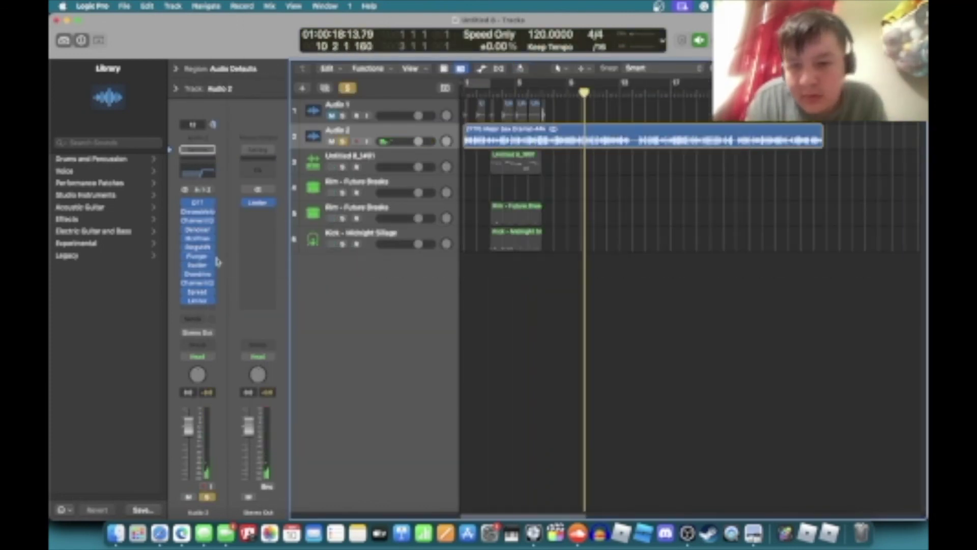
Open the lower Channel EQ on the Audio 2 track and switch it to Editor view
click(209, 280)
click(625, 222)
click(647, 222)
click(646, 222)
click(620, 221)
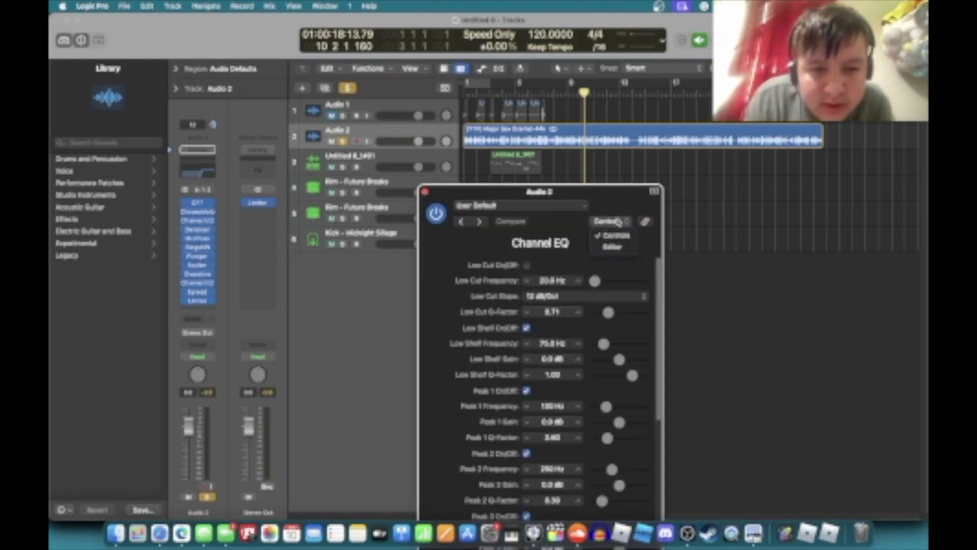
click(619, 248)
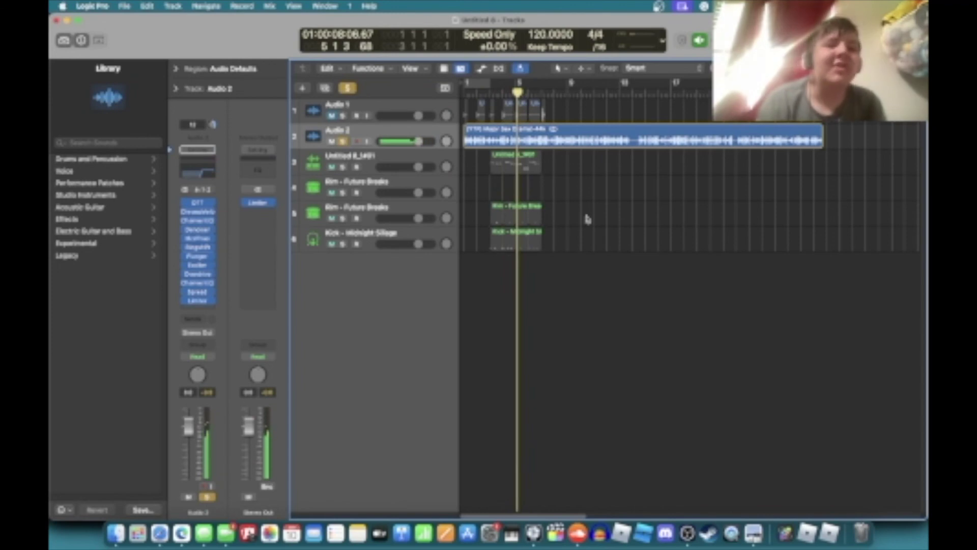